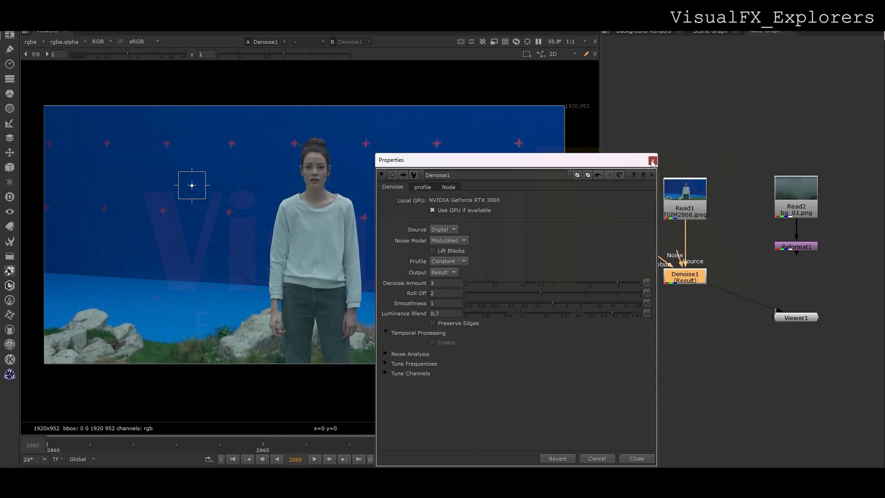
Step: Insert a Primatte node between Denoise1 and the viewer node, and auto-compute the blue-screen key
drag(797, 317, 691, 402)
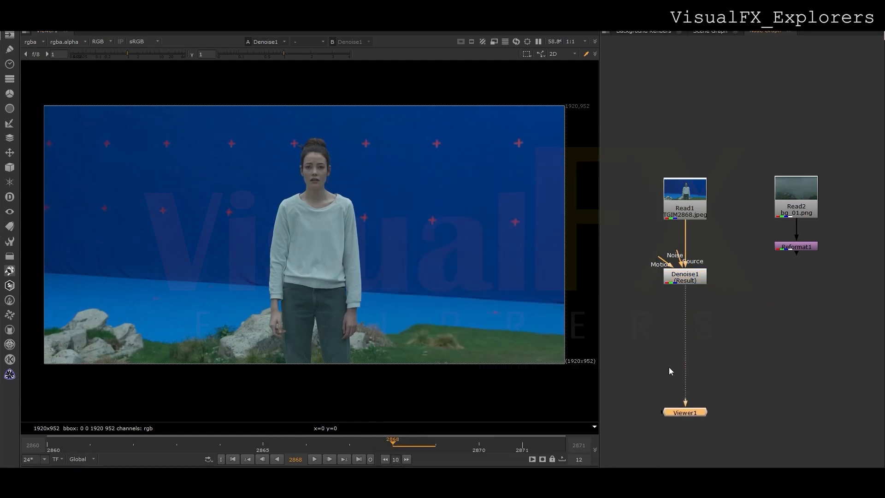
key(Tab)
text(prim)
key(Return)
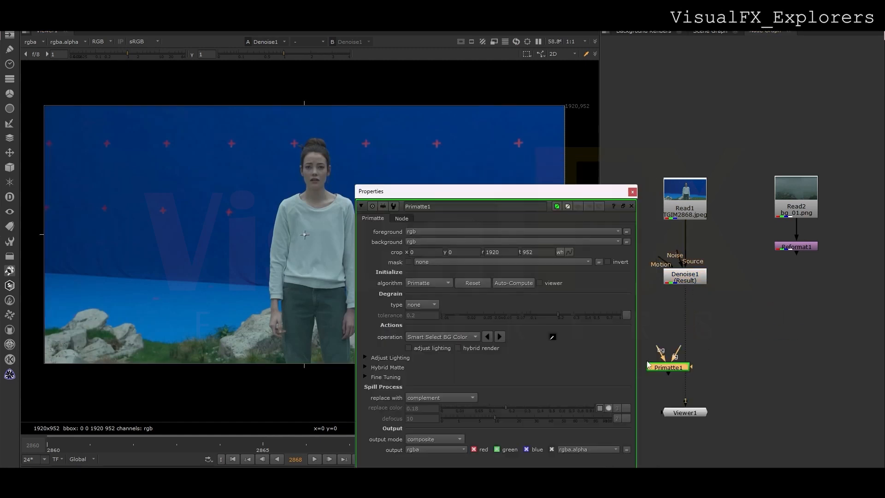
drag(659, 366, 676, 354)
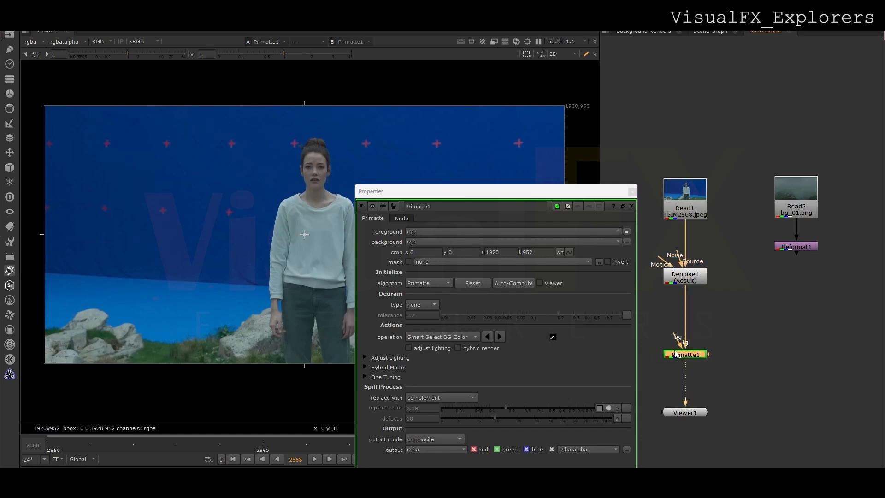
click(501, 286)
drag(459, 193, 551, 182)
Step: Clean the keyed background by sampling several blue-screen areas around the woman with Primatte's Clean BG Noise operation
click(529, 325)
click(529, 318)
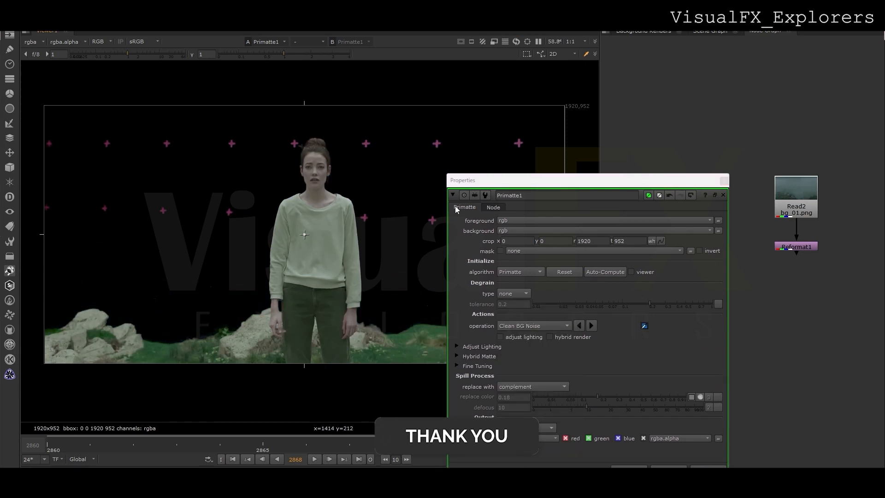
drag(470, 184, 598, 201)
ctrl+shift+drag(434, 295, 455, 298)
ctrl+shift+drag(415, 258, 430, 265)
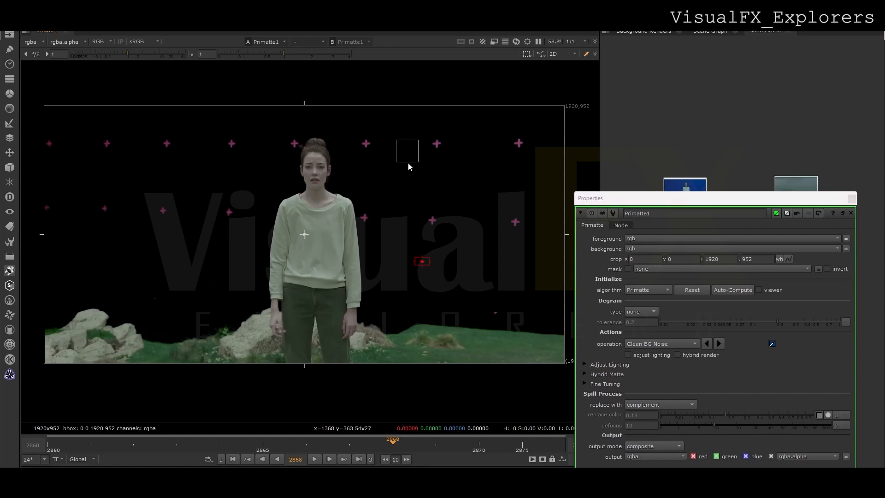
ctrl+shift+drag(219, 168, 192, 187)
ctrl+shift+drag(143, 125, 135, 138)
ctrl+shift+drag(80, 134, 65, 169)
ctrl+shift+drag(463, 138, 464, 140)
Step: Clean the foreground with the Clean FG Noise operation by sampling the rocks, trousers and sweater, and close Primatte's settings
click(660, 343)
click(653, 351)
ctrl+shift+drag(321, 319, 240, 353)
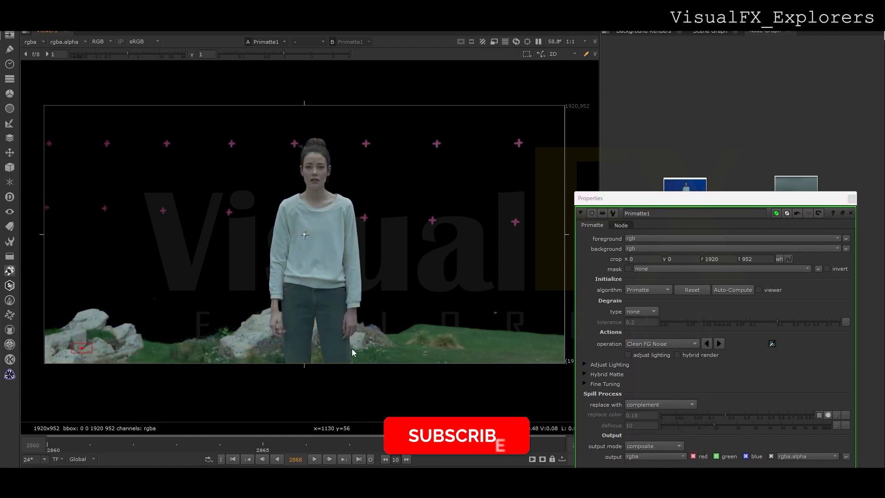
ctrl+shift+drag(315, 325, 308, 331)
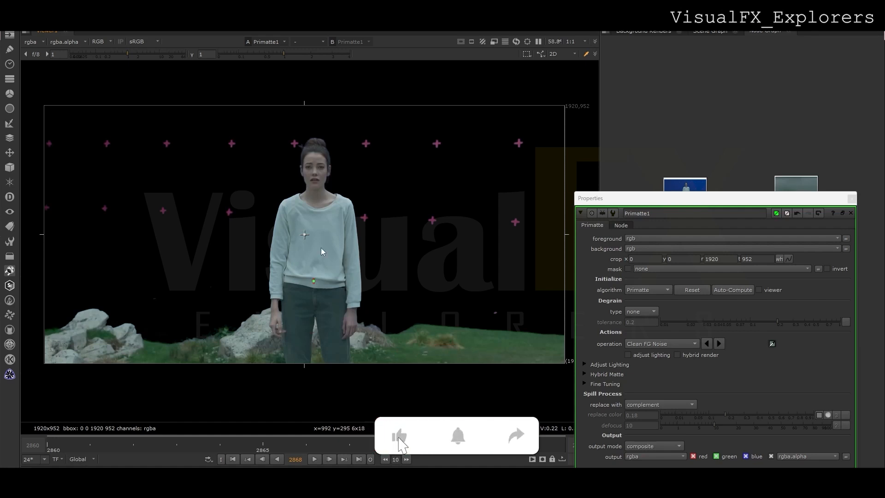
ctrl+shift+drag(314, 209, 322, 227)
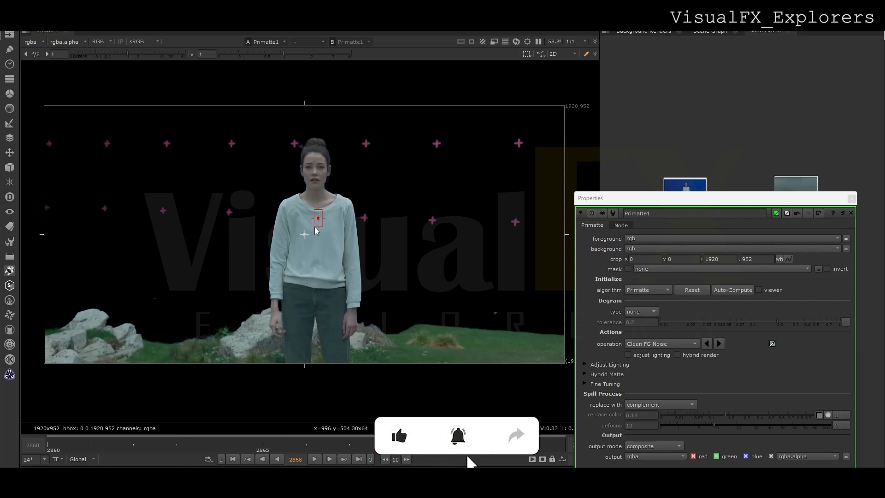
click(851, 198)
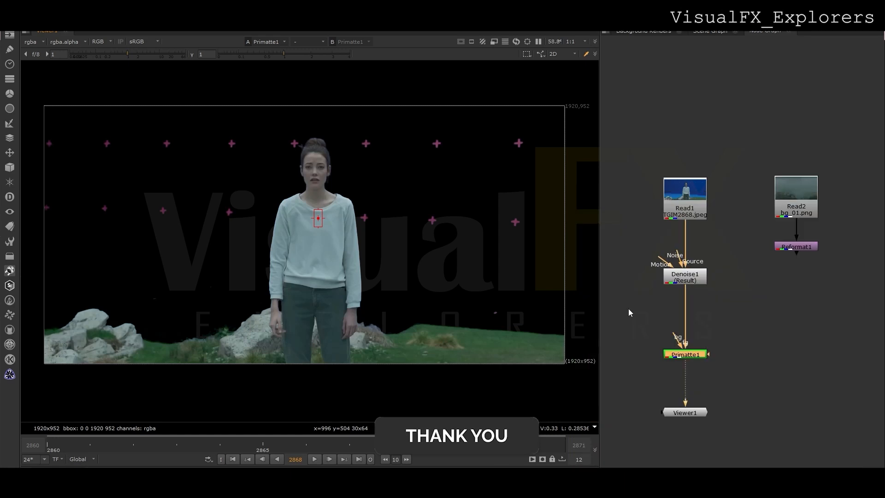
Step: Add a Tracker node branching off Denoise1 and view its output
scroll(652, 309, up, 2)
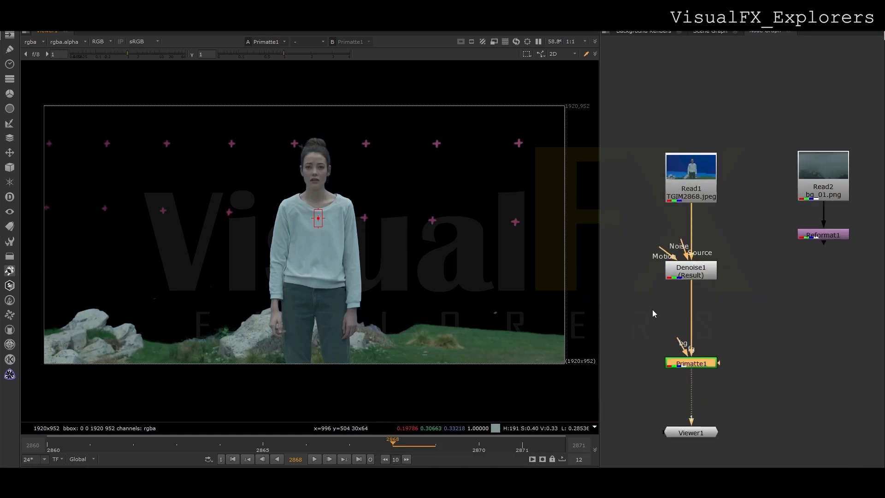
drag(688, 363, 688, 328)
key(Tab)
text(track)
key(Return)
drag(743, 287, 712, 195)
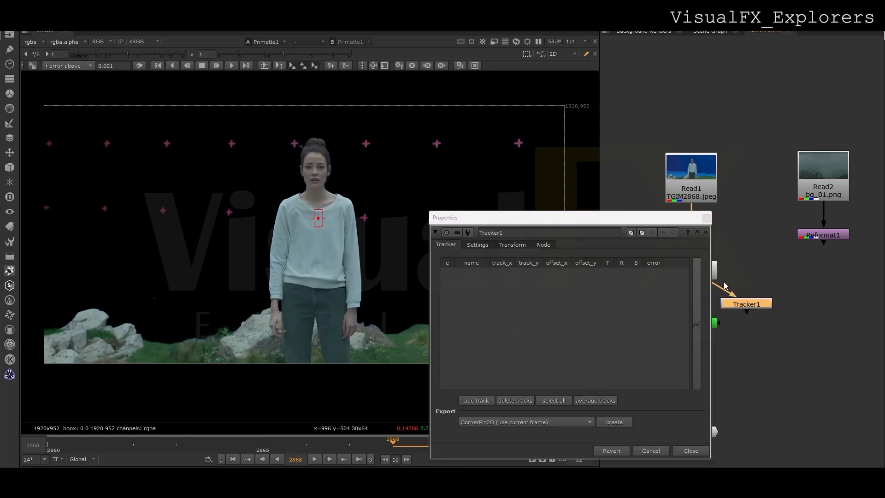
key(1)
Step: Add two tracks and place them on red crosses in the upper marker row, one on each side of the woman's head
click(476, 400)
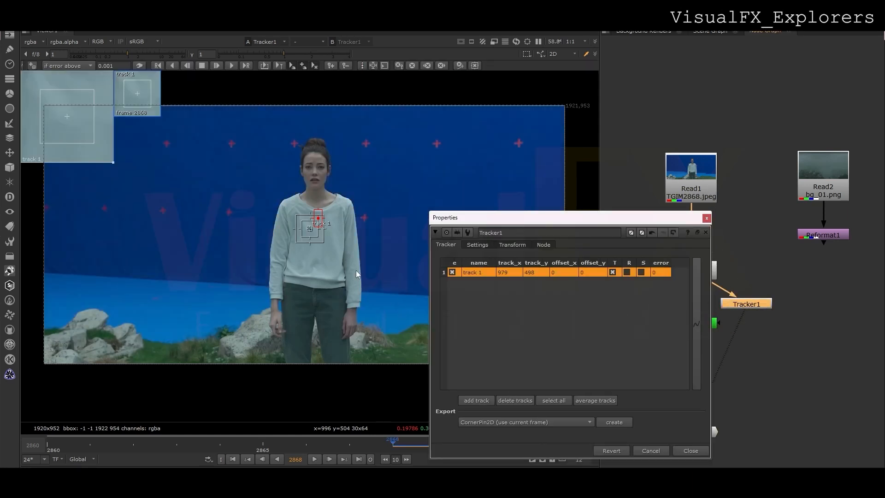
scroll(381, 288, up, 3)
mouse_move(352, 293)
mouse_down()
mouse_move(251, 167)
mouse_move(247, 180)
mouse_move(238, 173)
mouse_up()
scroll(287, 177, up, 1)
click(480, 403)
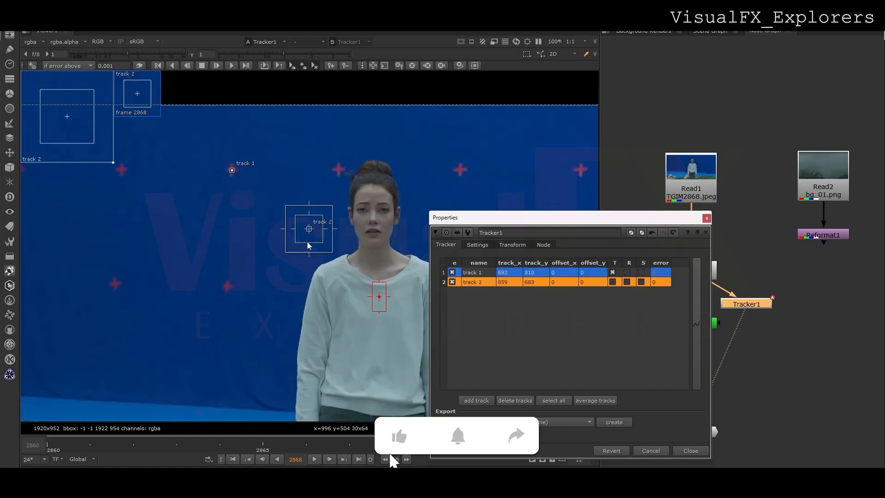
drag(310, 232, 460, 170)
Step: Enable translation, rotation and scale (T, R, S) for both tracks
click(612, 281)
click(627, 281)
click(641, 281)
click(627, 272)
click(641, 272)
click(296, 127)
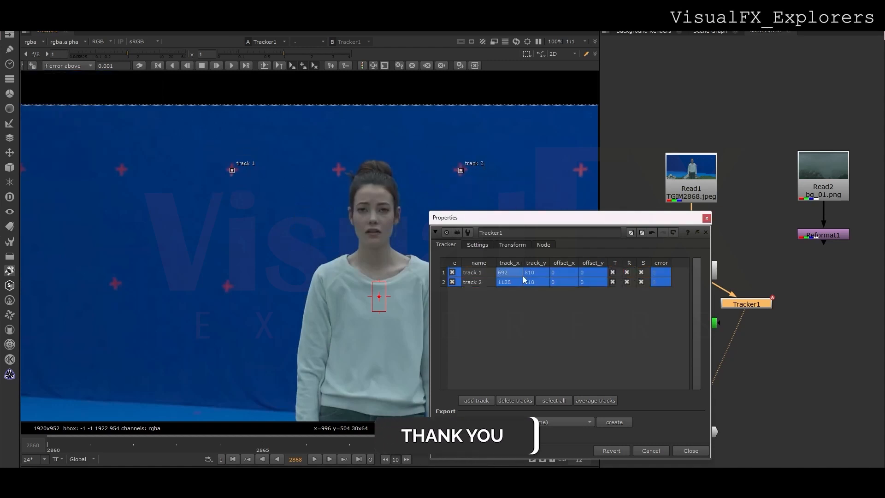
Step: Track both selected points forward to the end, and from frame 2868 backward to the first frame
drag(504, 272, 506, 282)
click(231, 66)
click(392, 444)
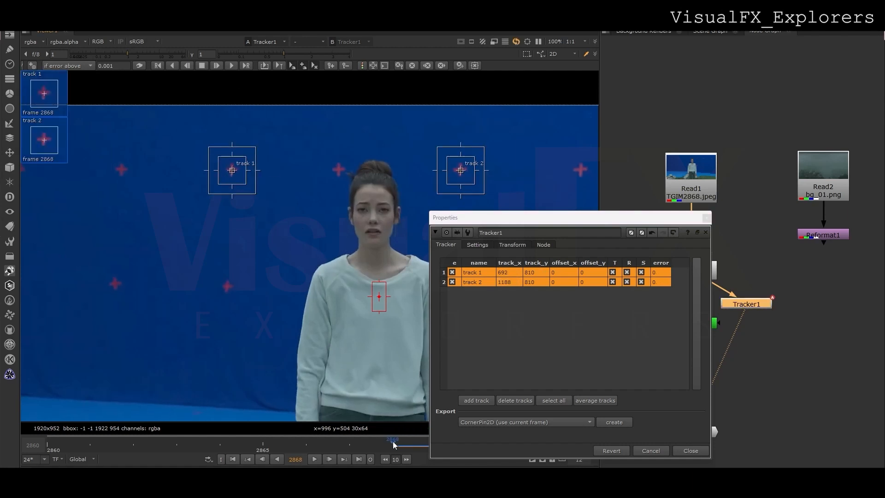
click(175, 66)
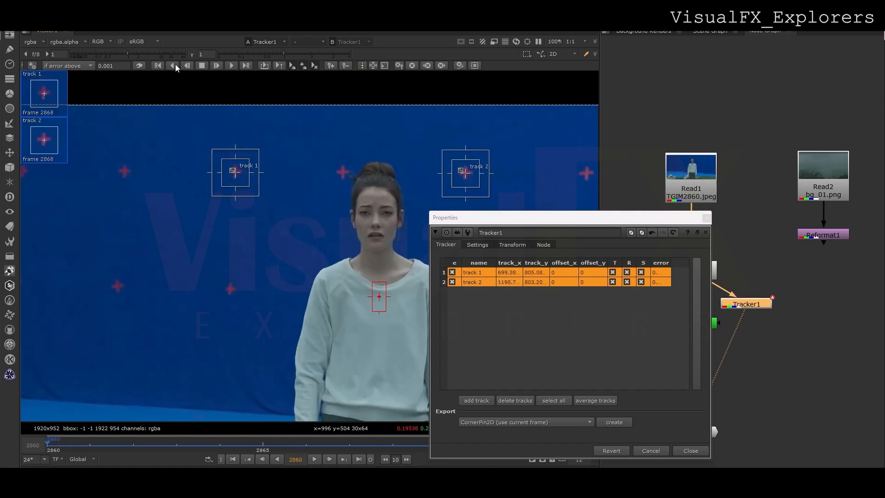
Step: Choose the tracker's transform type, close its settings and park the node disconnected beside the graph
click(522, 249)
click(511, 257)
click(509, 288)
click(706, 218)
middle_drag(719, 244, 669, 184)
drag(676, 245, 845, 272)
Step: Merge Primatte1 over Reformat1 with an over Merge node placed below the background branch, and view the result
click(753, 277)
key(m)
drag(576, 214, 474, 319)
drag(743, 260, 773, 181)
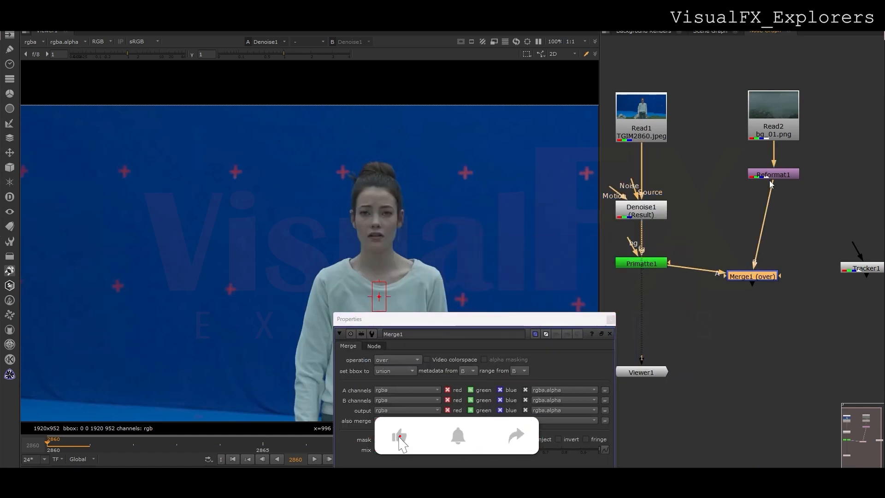
drag(760, 279, 781, 339)
key(1)
Step: Add a dot to the merge's A connection below Primatte1 and tidy the layout with Viewer1 under the merge
ctrl+drag(705, 301, 642, 330)
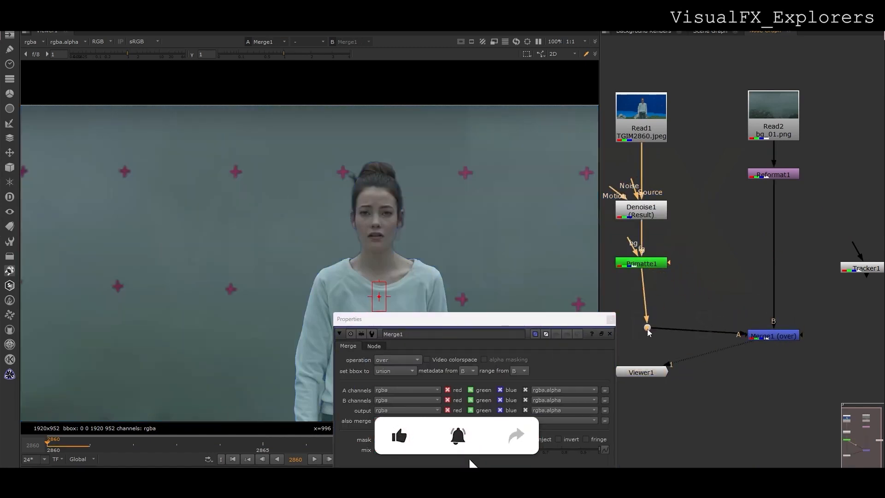
scroll(684, 218, down, 3)
drag(695, 271, 726, 309)
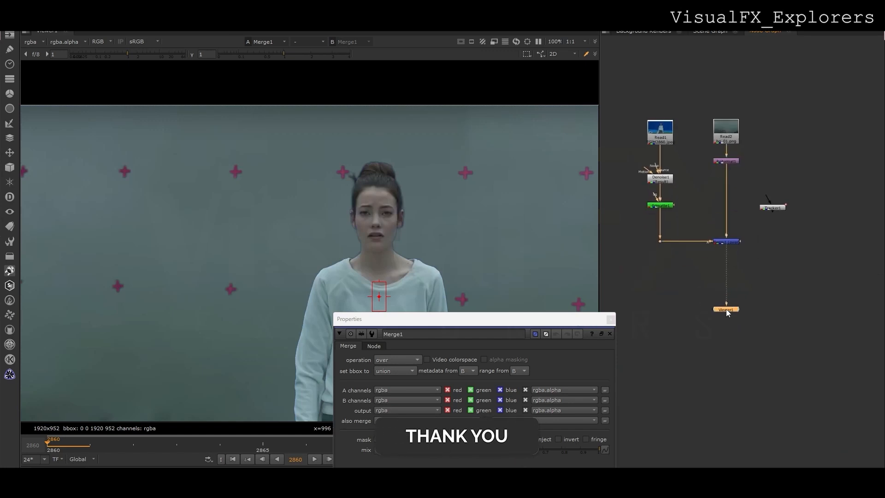
drag(642, 240, 715, 279)
drag(758, 234, 690, 291)
drag(722, 243, 723, 278)
Step: Insert a Transform node after Reformat1, scale the background to 1.14 and shift it slightly downward
scroll(732, 226, up, 3)
click(704, 212)
key(t)
drag(701, 211, 722, 216)
drag(561, 201, 563, 202)
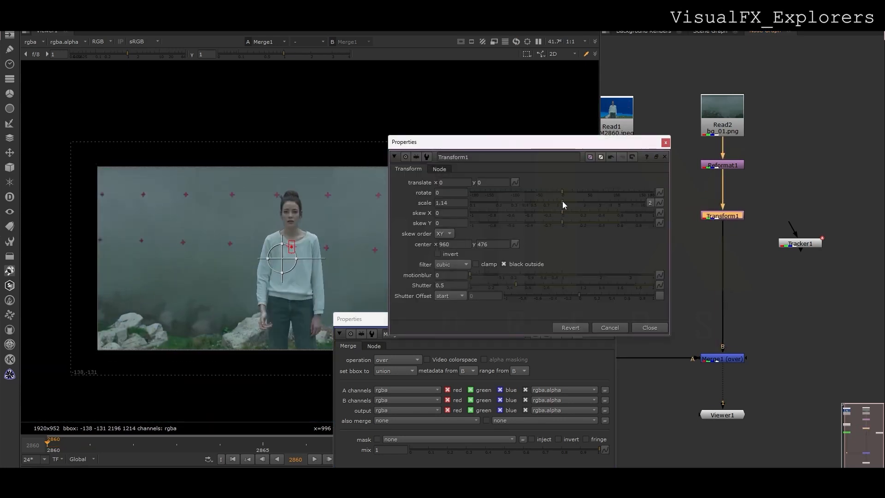
drag(282, 259, 284, 266)
Step: Insert Tracker1 between Transform1 and Merge1, close the Transform settings and play the shot to check the background motion
drag(800, 244, 722, 261)
click(665, 143)
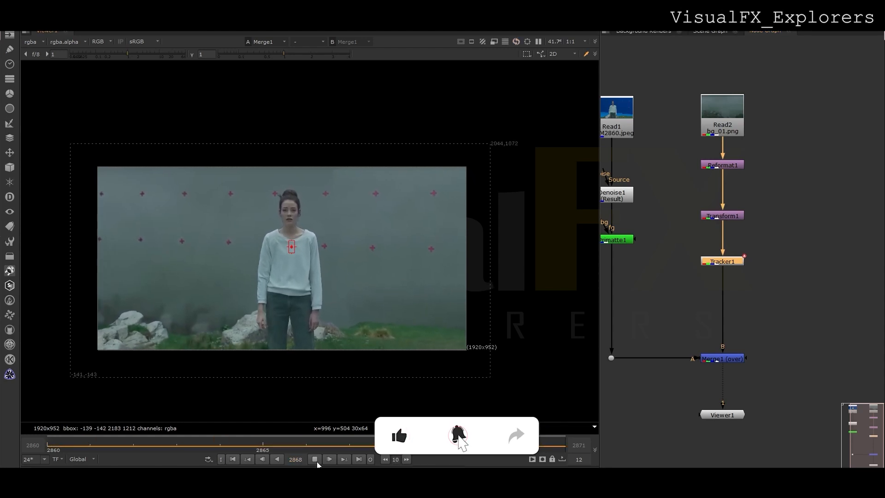
click(315, 460)
Step: Move the Read1, Denoise1 and Primatte1 branch with its dot further away from the background branch
middle_drag(714, 302, 789, 313)
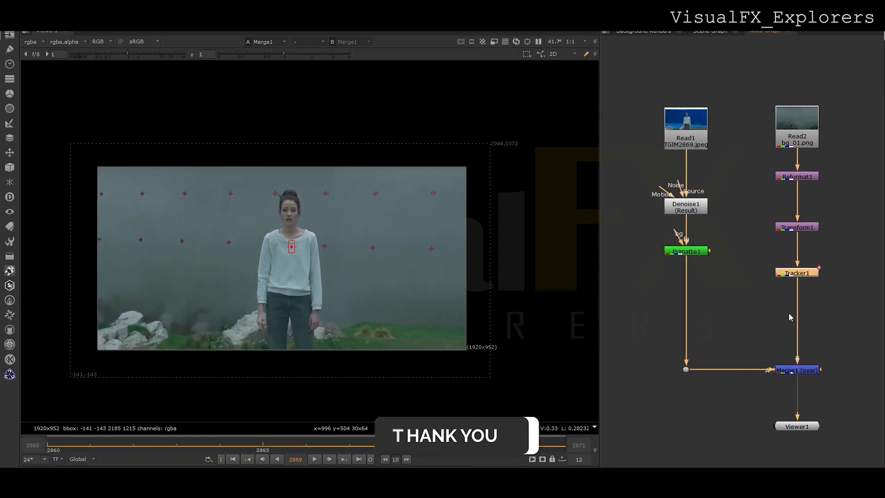
drag(639, 95, 737, 390)
drag(692, 254, 611, 257)
Step: Add a Copy node beside Primatte1 with its A input connected to Primatte1
middle_drag(631, 230, 674, 234)
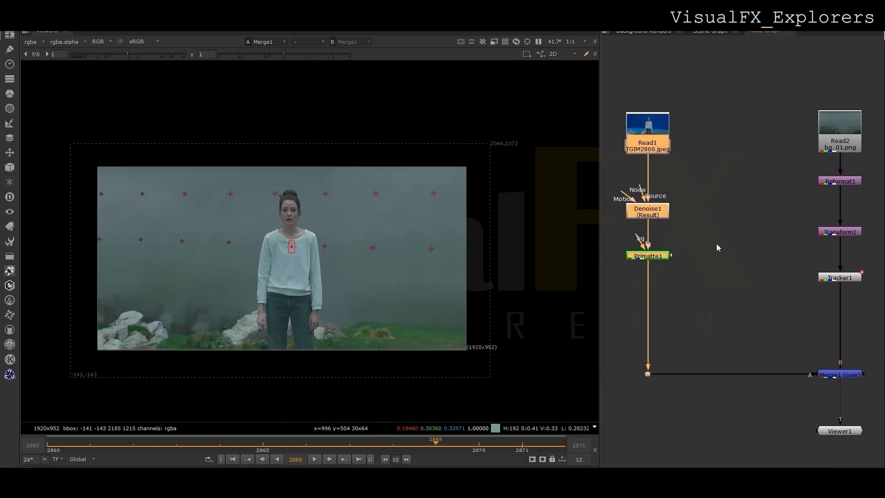
key(Tab)
text(copy)
click(673, 252)
drag(646, 184, 613, 306)
drag(705, 229, 671, 255)
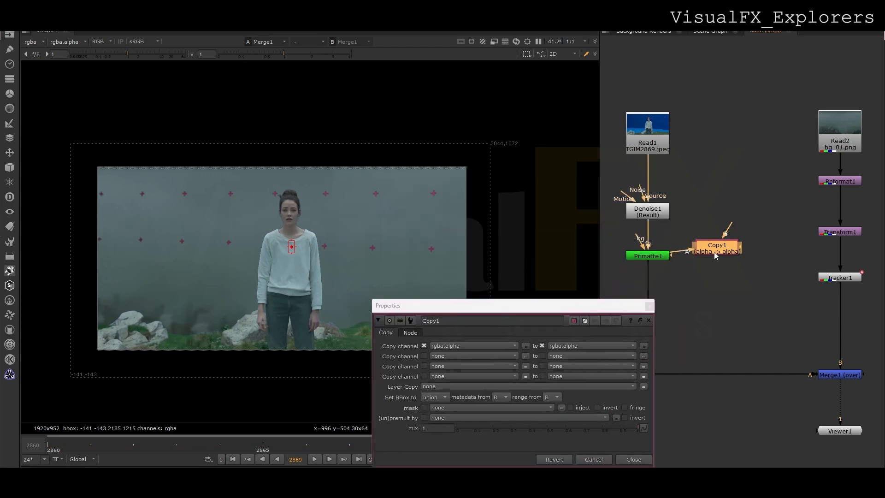
Step: Lower Primatte1 and Copy1, connect Copy1's B input to Denoise1 and bend that connection with a dot
middle_drag(678, 253, 680, 240)
drag(664, 243, 666, 307)
drag(722, 249, 738, 314)
drag(755, 280, 655, 200)
ctrl+drag(699, 240, 742, 200)
Step: Move the lower dot, Merge1 and Viewer1 down to make room, and add a Premult node directly below Copy1
scroll(744, 210, down, 4)
drag(685, 277, 806, 313)
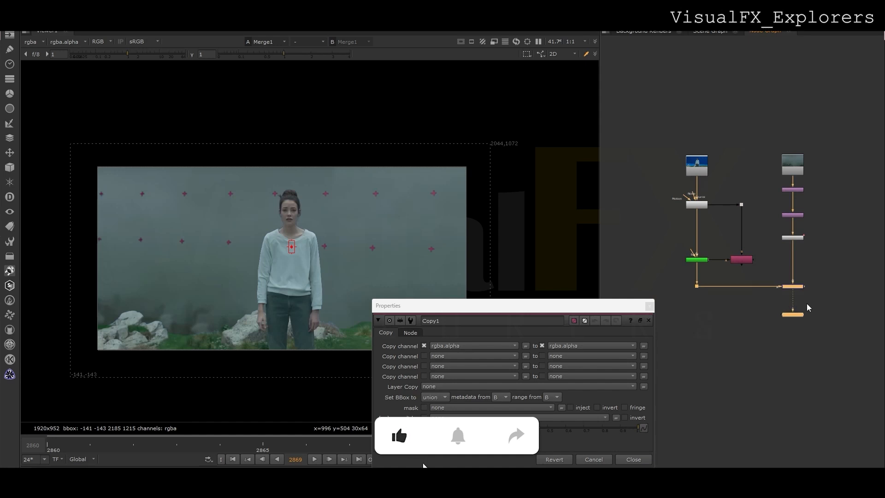
click(767, 306)
scroll(726, 273, up, 3)
key(Tab)
text(P)
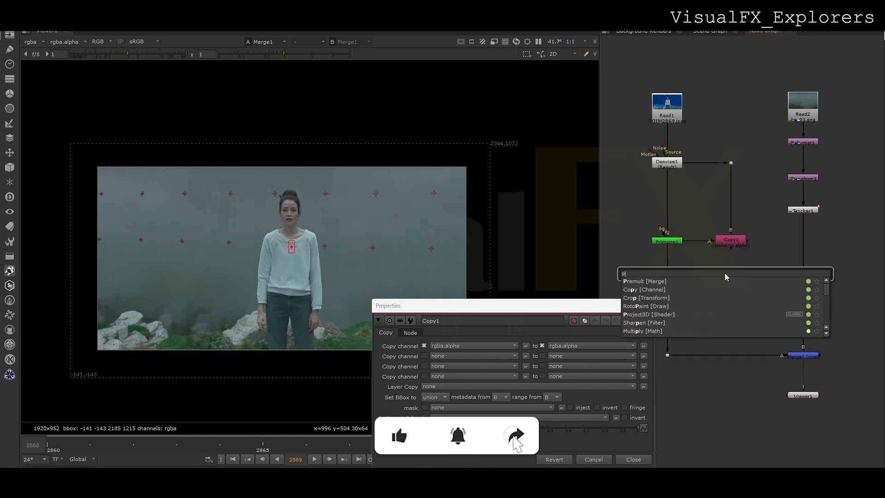
key(Return)
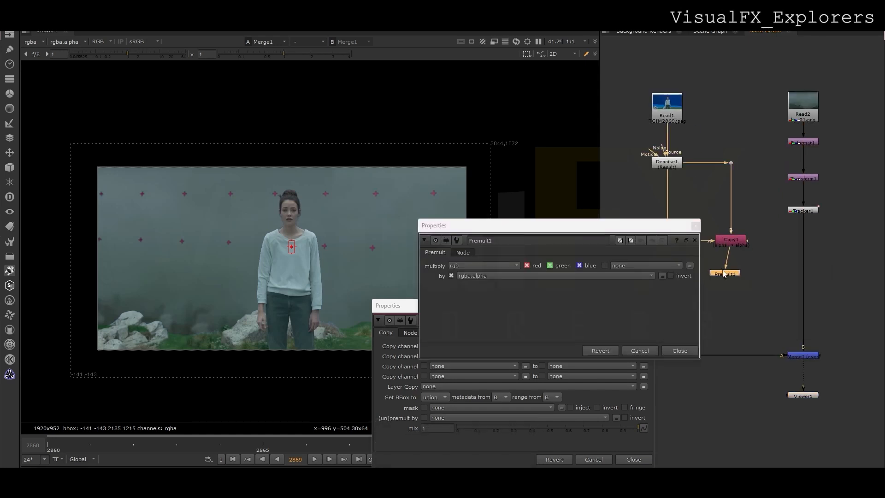
drag(726, 274, 730, 274)
click(695, 225)
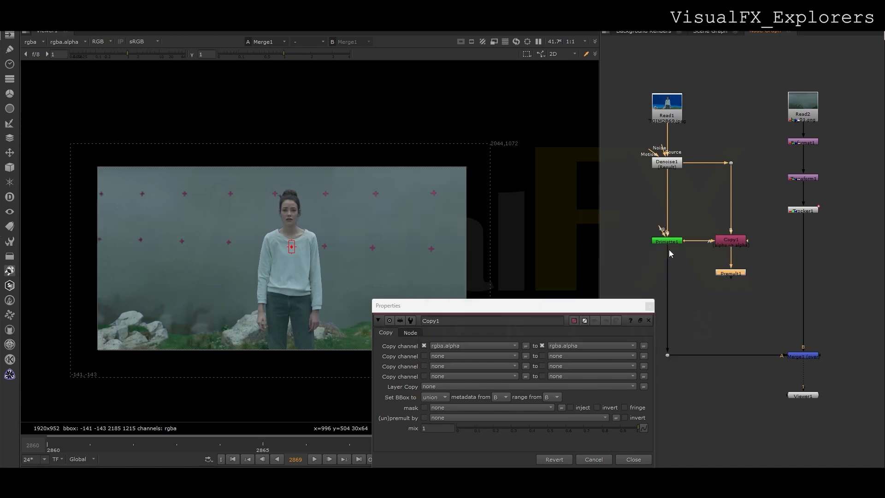
Step: Reroute the merge's A connection through a dot below Premult1 and close the Copy settings
drag(705, 356, 732, 355)
click(813, 357)
click(649, 321)
Step: Tidy the node layout by spacing out the key, copy and background branches and aligning their nodes
scroll(702, 197, up, 2)
scroll(648, 252, down, 3)
drag(633, 238, 725, 305)
drag(716, 261, 716, 298)
drag(631, 278, 792, 422)
drag(737, 113, 833, 405)
drag(761, 354, 821, 355)
drag(731, 163, 664, 345)
drag(685, 294, 712, 295)
click(775, 277)
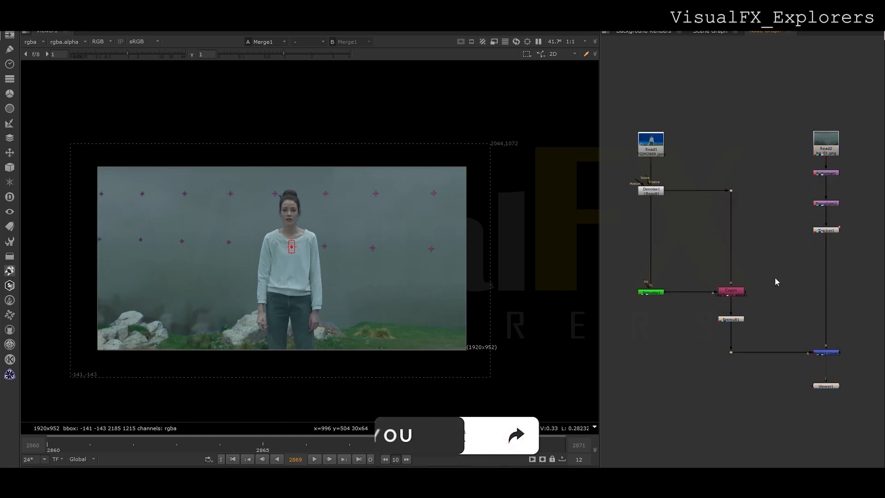
Step: Add a Crop node with the format preset between Merge1 and Viewer1, and close its settings
middle_drag(828, 349, 742, 250)
scroll(739, 280, up, 2)
drag(739, 294, 740, 315)
click(705, 285)
key(Tab)
text(CR)
key(Return)
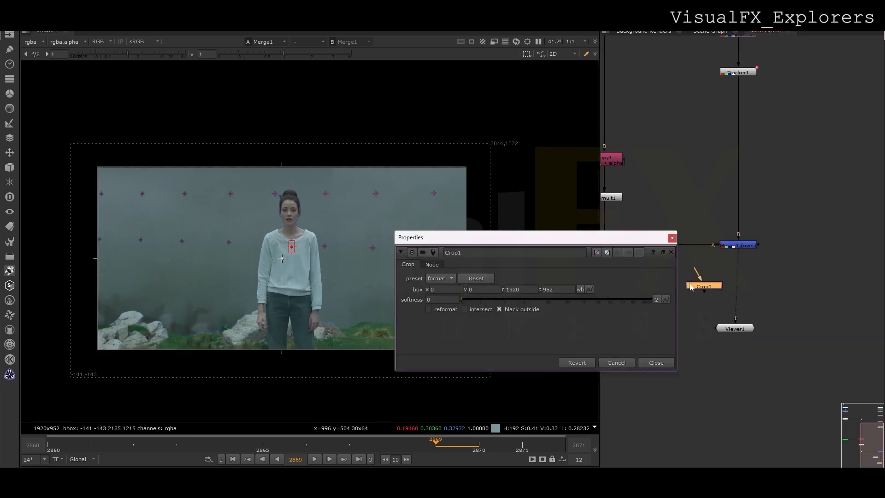
click(671, 252)
Step: Insert a DespillMadness node between the Denoise1 branch's dot and Copy1, and set its screen type to blue
scroll(733, 329, down, 3)
middle_drag(715, 250, 750, 307)
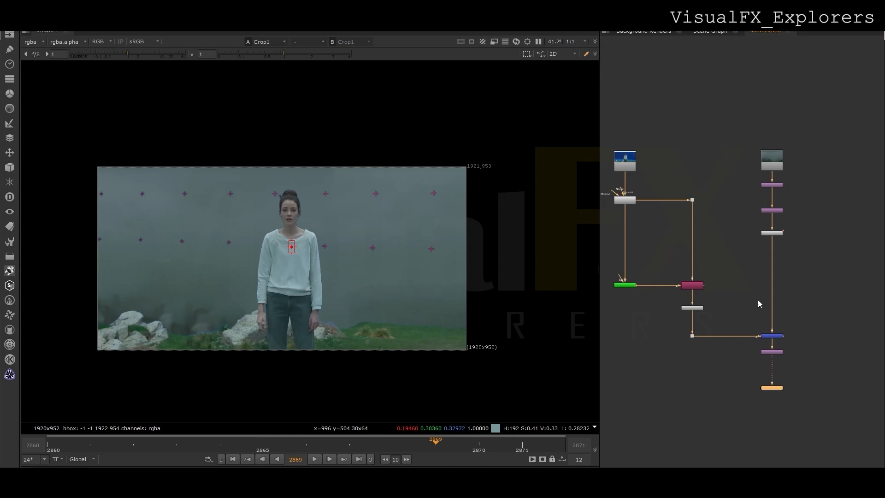
key(Tab)
text(DES)
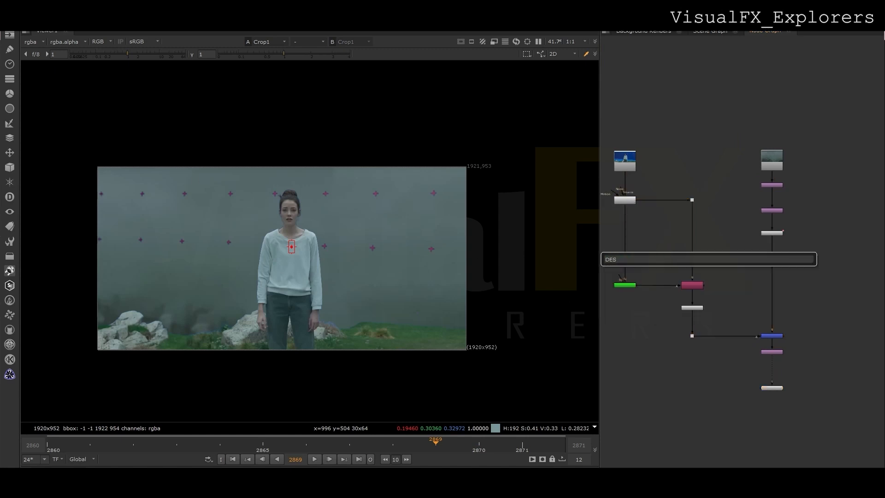
click(11, 256)
key(Tab)
text(DES)
click(637, 286)
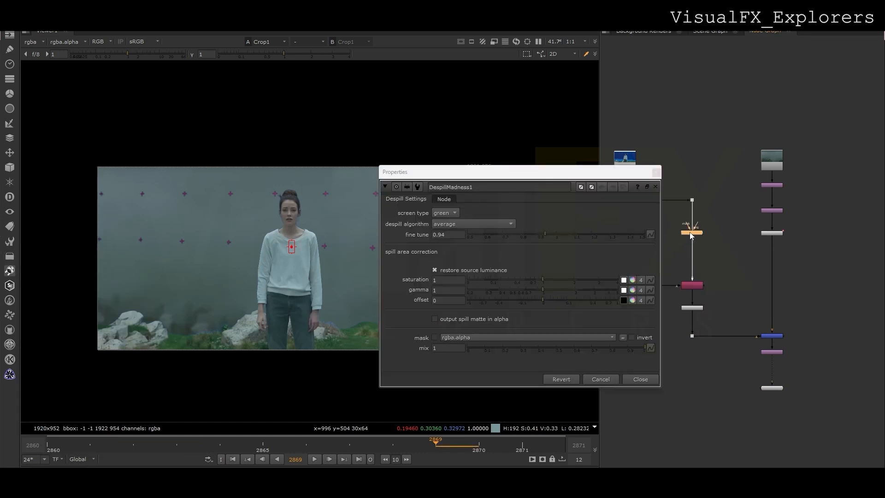
click(445, 212)
click(448, 221)
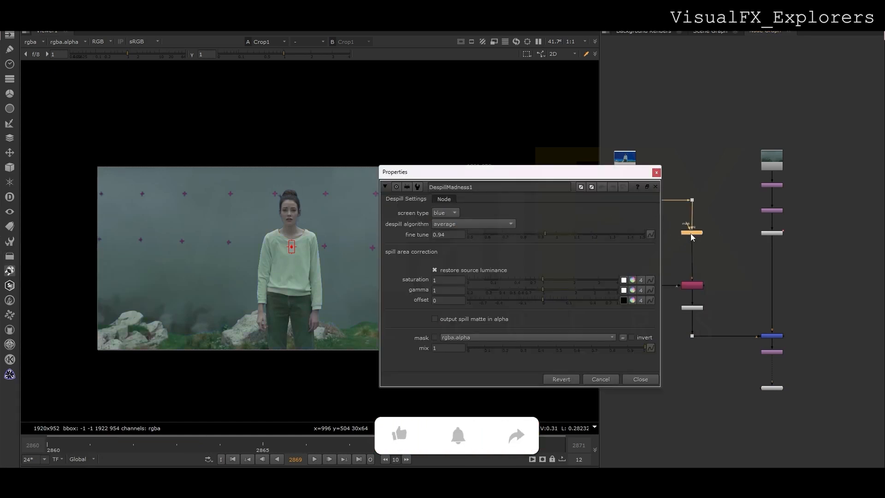
Step: Duplicate the despill node directly below the first, adjust the copy's screen type and fine tune, and close its settings
key(ctrl+c)
key(ctrl+v)
double_click(692, 251)
click(462, 217)
mouse_move(554, 239)
mouse_down()
mouse_move(529, 239)
mouse_move(560, 237)
mouse_up()
click(666, 178)
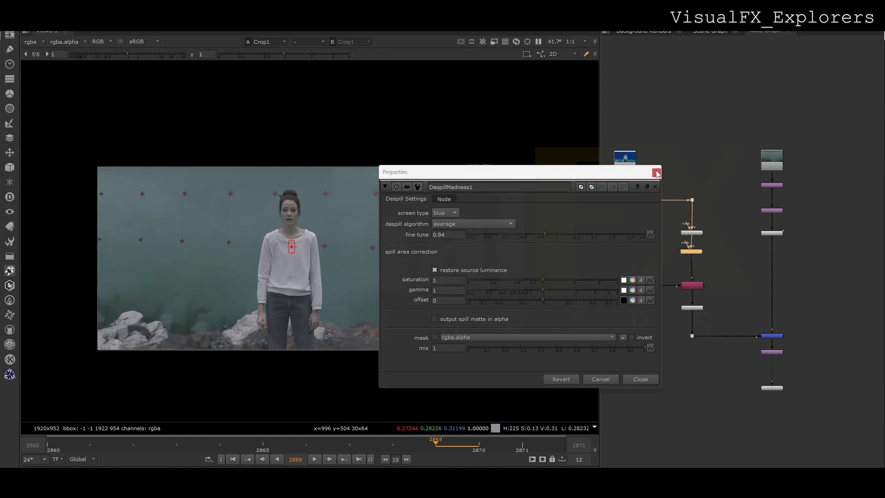
Step: Fine-tune the blue despill node again, set the green despill node's fine tune to 1.075, and close its settings
click(655, 171)
double_click(695, 233)
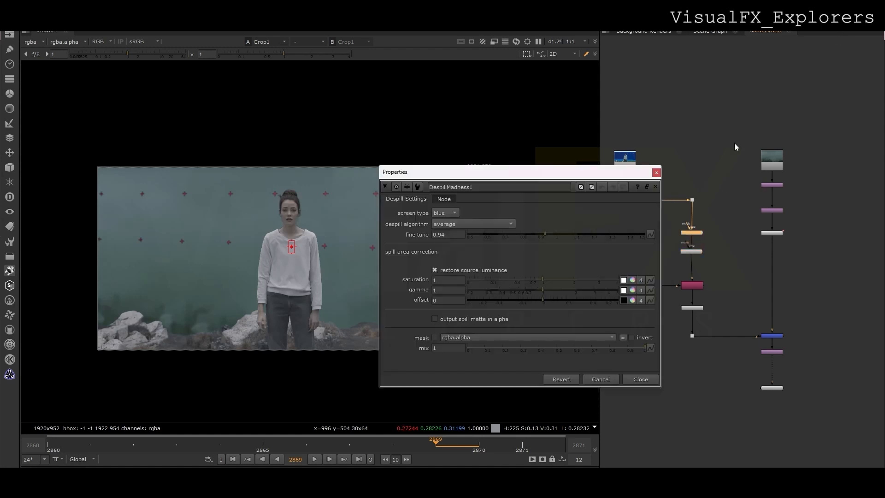
drag(529, 236, 565, 235)
double_click(691, 251)
drag(552, 239, 579, 241)
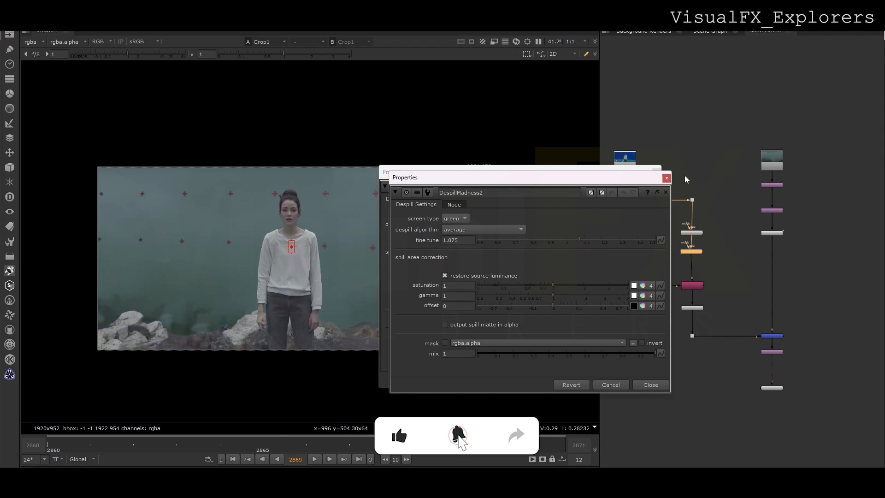
click(665, 178)
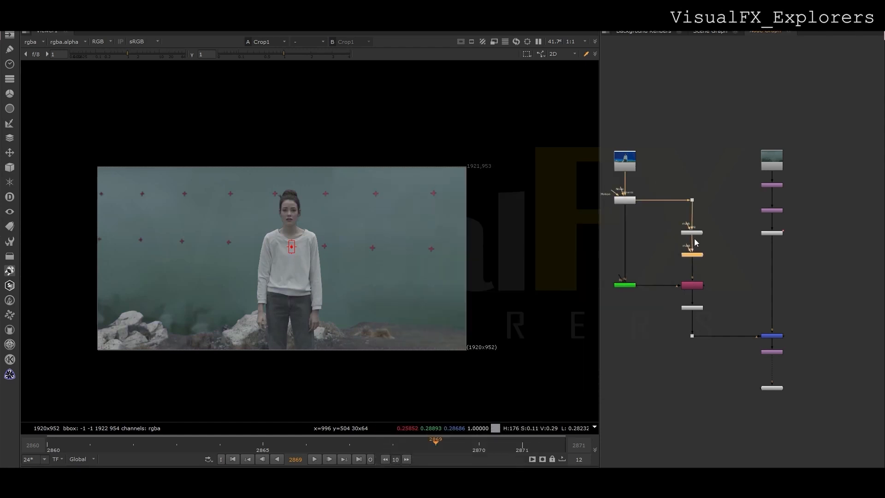
Step: Move the merge and output nodes down and insert a KillOutline node directly below Premult1
drag(664, 318, 788, 395)
drag(771, 335, 772, 370)
scroll(696, 328, up, 3)
click(696, 294)
key(Tab)
text(kill)
key(Return)
drag(673, 308, 688, 326)
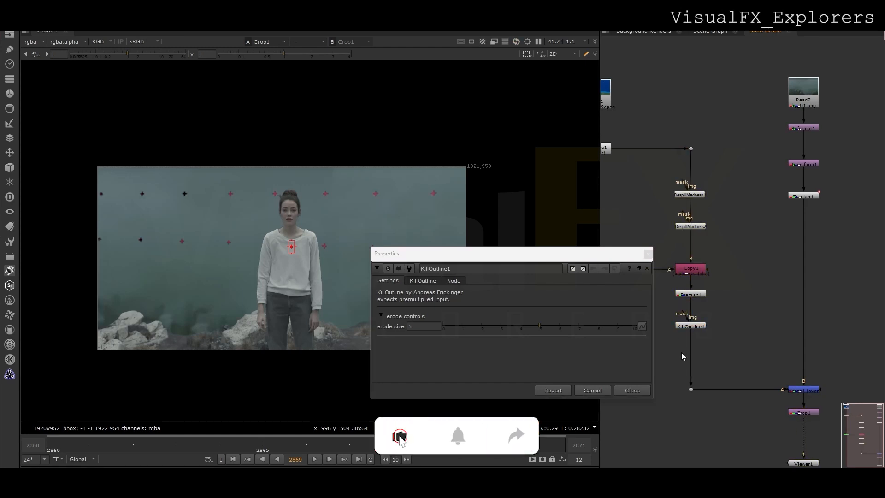
Step: Insert a Merge node between Denoise1 and Primatte1 and connect a new Roto node to it
key(m)
drag(679, 323, 630, 224)
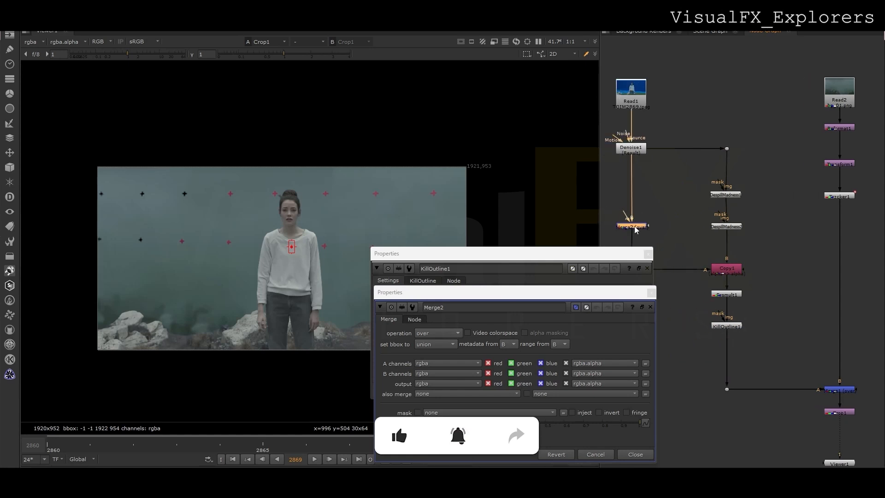
scroll(789, 268, up, 1)
middle_drag(789, 268, 798, 248)
middle_drag(654, 220, 802, 257)
click(715, 218)
key(o)
drag(768, 223, 719, 221)
Step: Draw a closed Bezier garbage matte over the background above and beside the woman, passing around her head, and close the roto settings
click(60, 258)
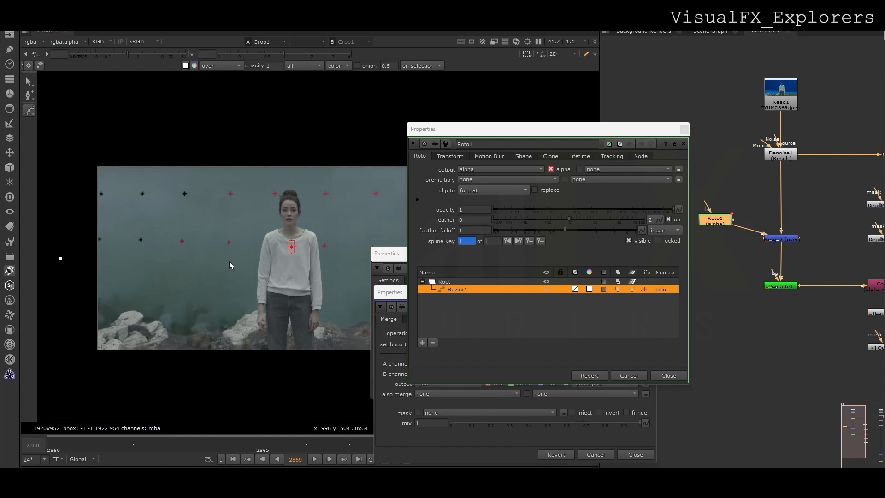
scroll(276, 200, up, 4)
middle_drag(306, 177, 248, 183)
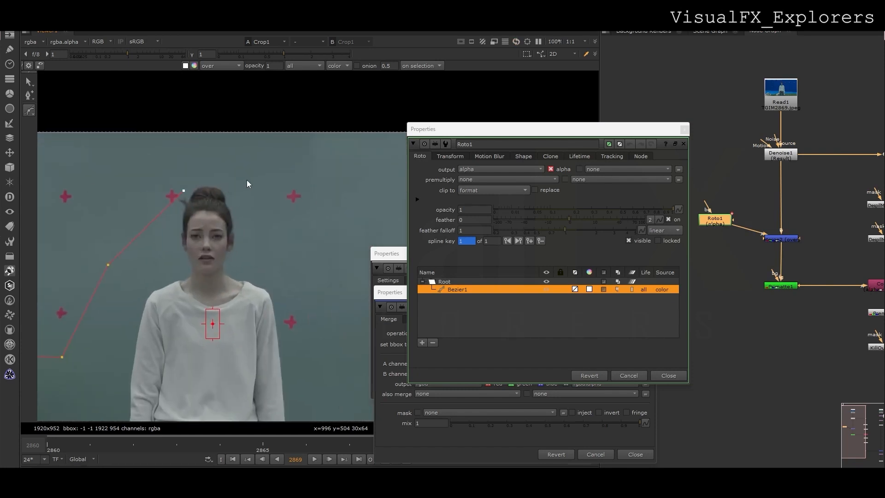
click(284, 337)
scroll(288, 345, down, 4)
middle_drag(301, 364, 132, 323)
click(188, 325)
click(274, 329)
click(317, 290)
click(288, 183)
middle_drag(47, 169, 256, 176)
click(148, 165)
click(179, 168)
click(162, 169)
click(120, 291)
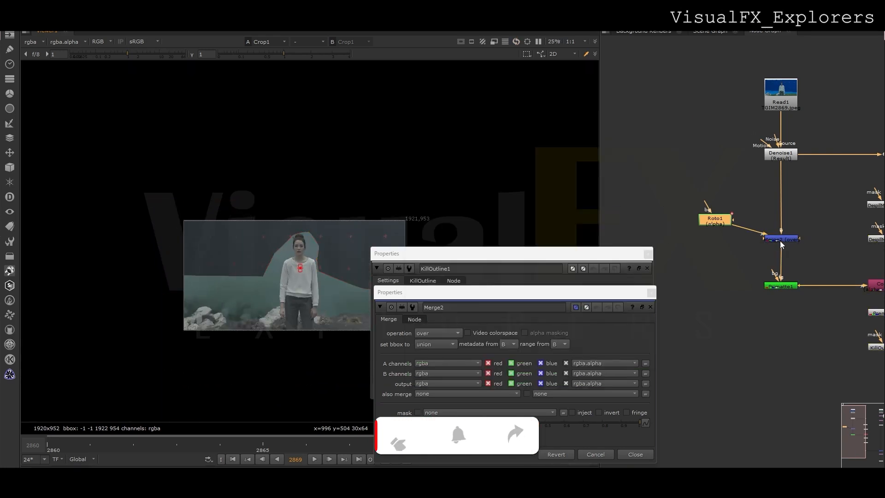
Step: Set Merge2's operation to stencil, move it with its Roto node between Primatte1 and Copy1, and close its settings
click(437, 333)
click(438, 373)
scroll(787, 288, down, 2)
middle_drag(787, 289, 754, 280)
drag(747, 241, 783, 277)
mouse_move(777, 273)
mouse_down()
mouse_move(697, 230)
mouse_move(781, 260)
mouse_up()
click(651, 293)
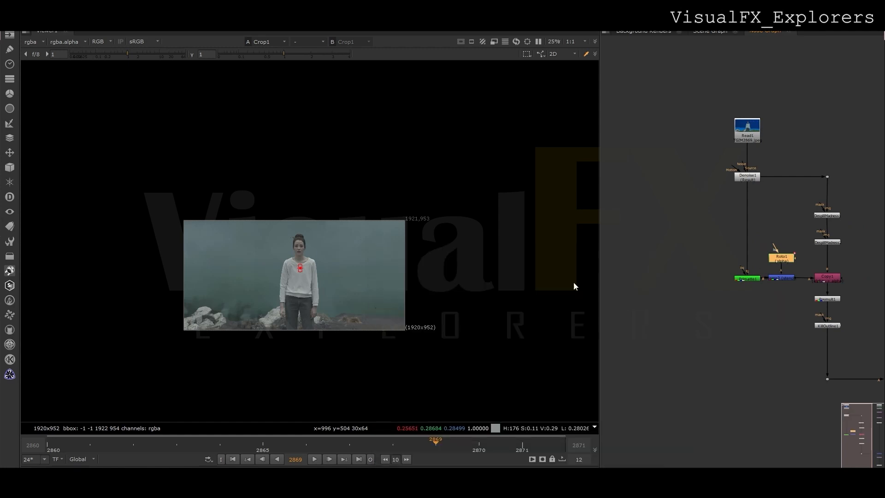
Step: On frame 2860, reopen Roto1 and move the Bezier points beside the woman's hair to fit around her head
click(316, 459)
click(58, 448)
scroll(796, 256, up, 3)
double_click(778, 261)
scroll(267, 234, up, 6)
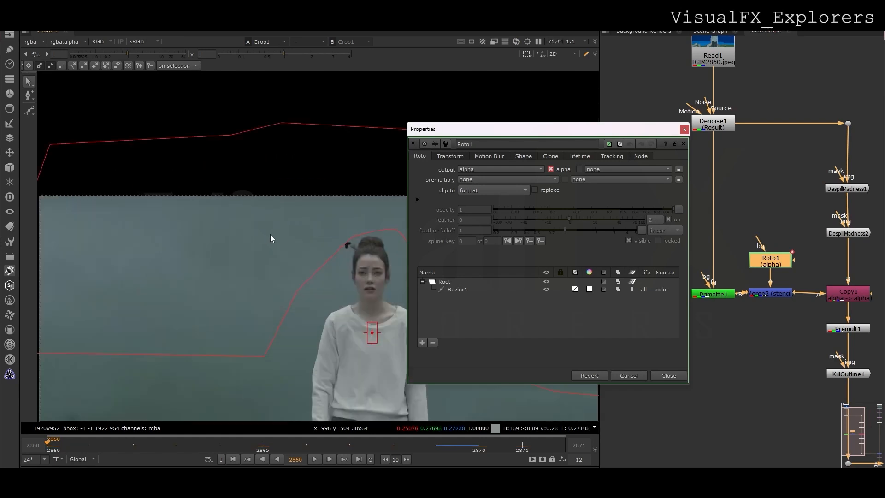
click(354, 253)
scroll(355, 256, up, 3)
drag(374, 226, 385, 229)
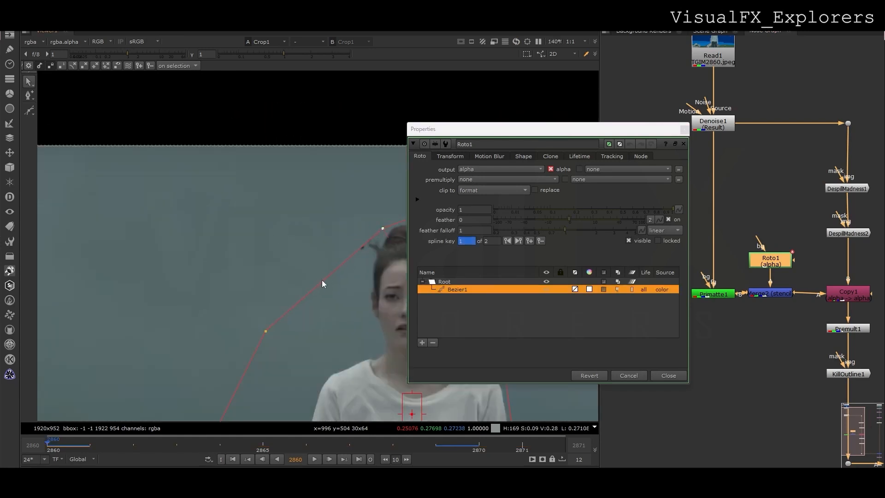
drag(279, 335, 285, 339)
Step: Play the shot, correct the Bezier point beside the woman's head on frame 2867, and close the Roto1 settings
click(315, 459)
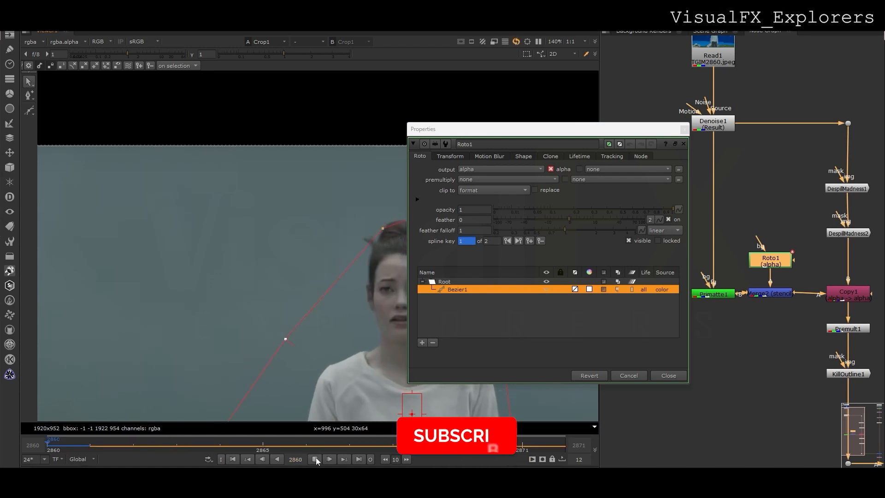
click(315, 459)
drag(299, 339, 300, 341)
click(220, 445)
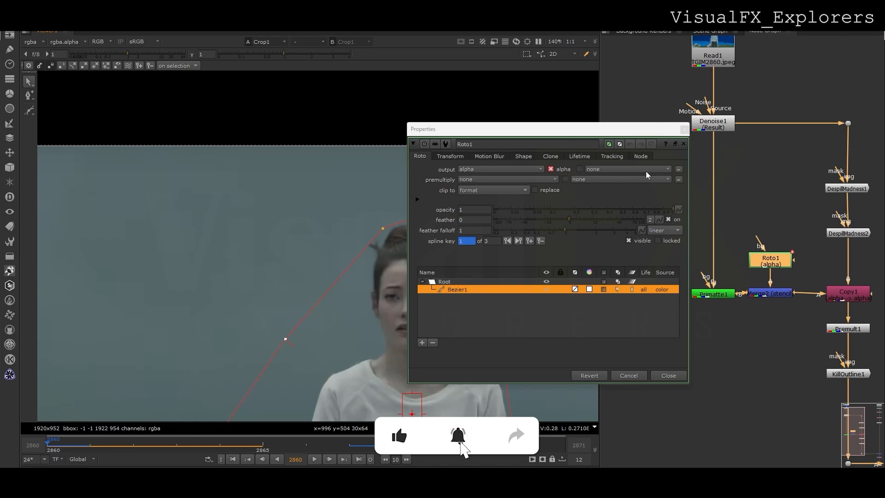
click(685, 129)
scroll(313, 249, down, 3)
key(f)
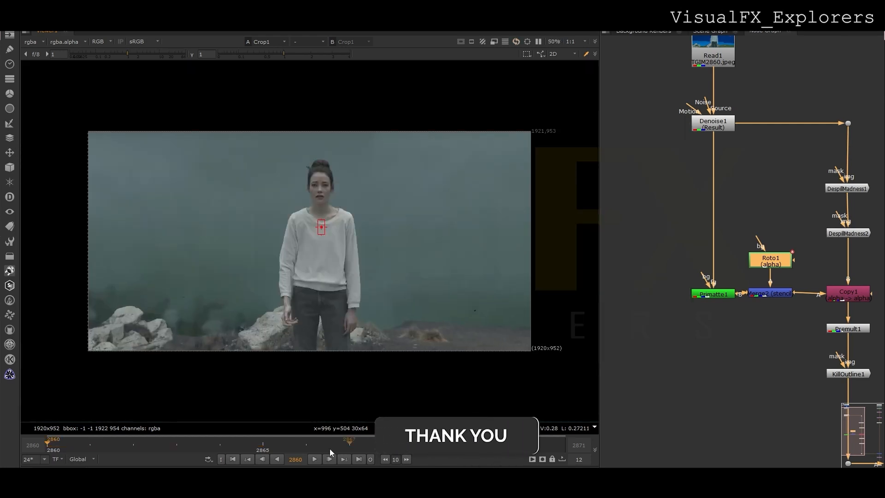
Step: Reopen Roto1 and, on frame 2860, lower the Bezier's lower edge on the woman's right-hand background to cover the stray dark speck
key(Return)
drag(516, 134, 763, 163)
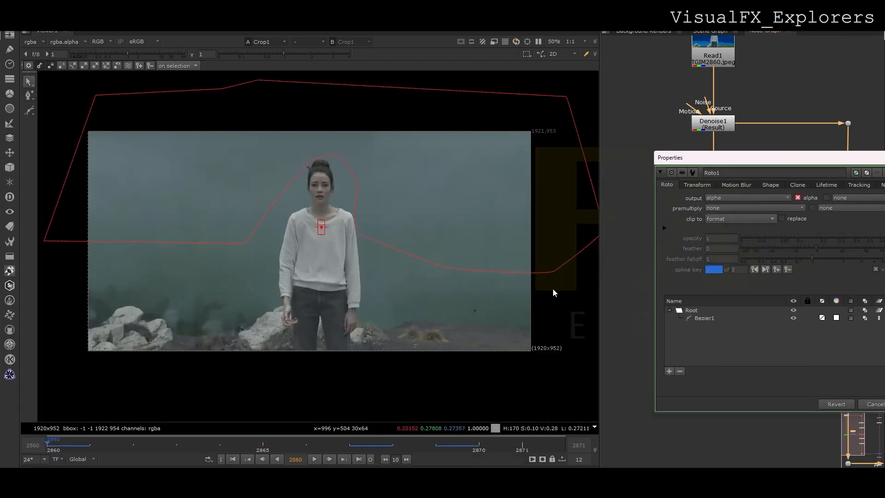
scroll(475, 317, up, 3)
scroll(444, 222, down, 1)
click(420, 219)
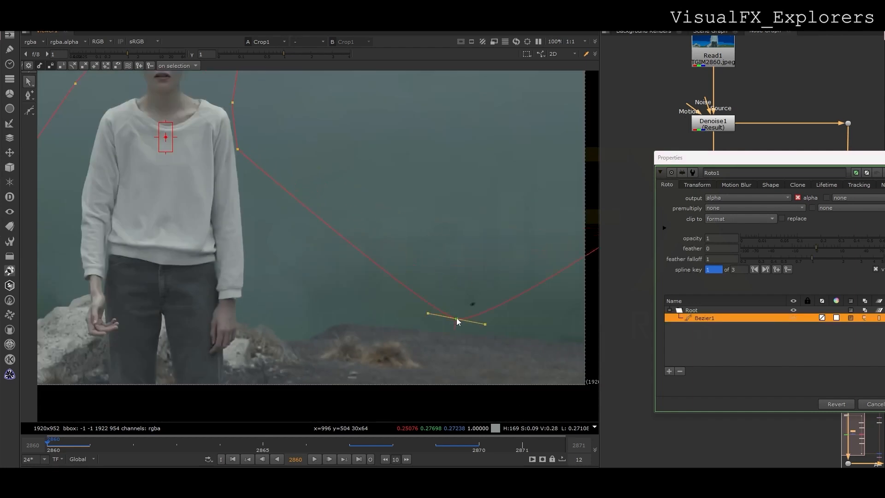
scroll(456, 317, down, 3)
Step: Lower the same Bezier edge toward the ground on frames 2869 and 2867, and close the Roto1 settings
click(435, 445)
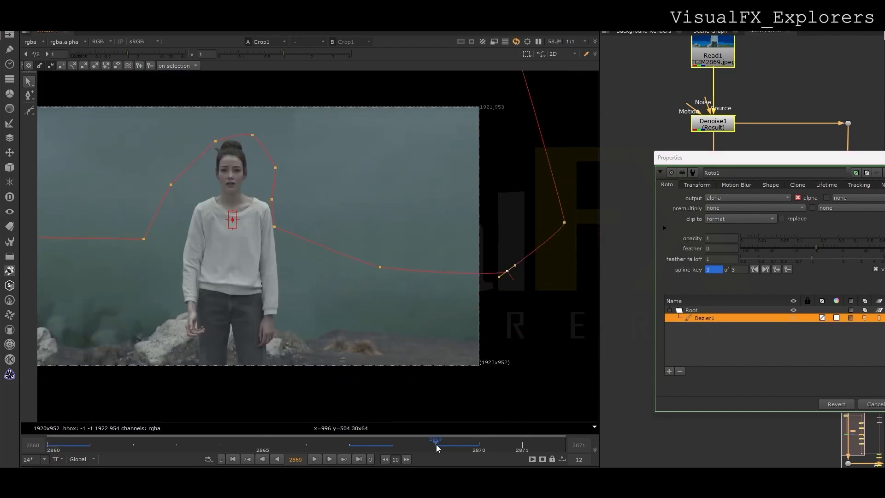
click(400, 322)
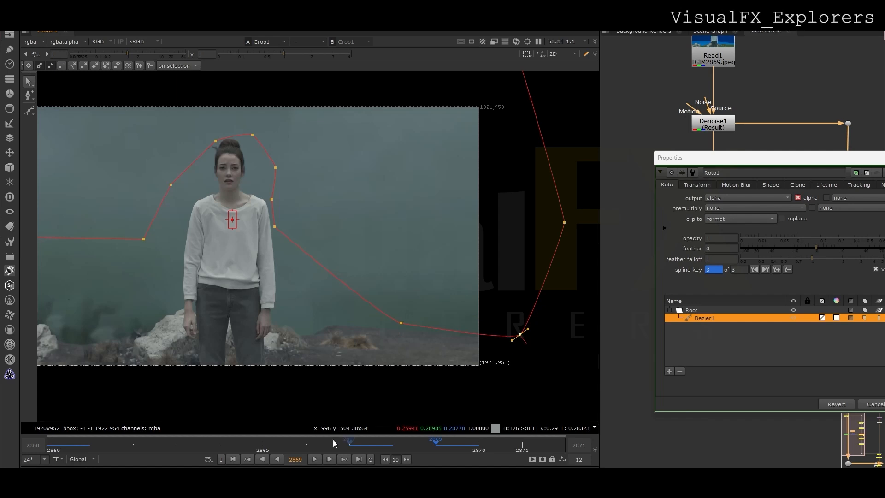
click(54, 445)
drag(432, 436, 364, 441)
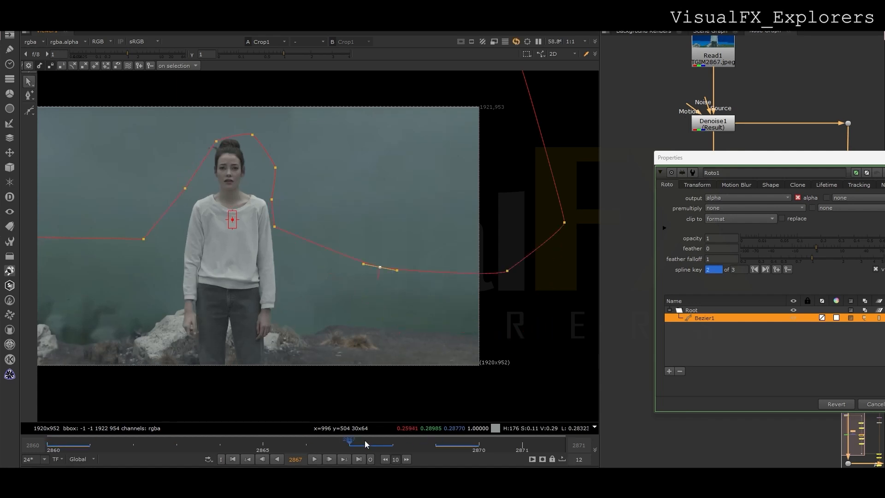
drag(508, 271, 501, 324)
drag(394, 309, 395, 318)
drag(754, 160, 543, 171)
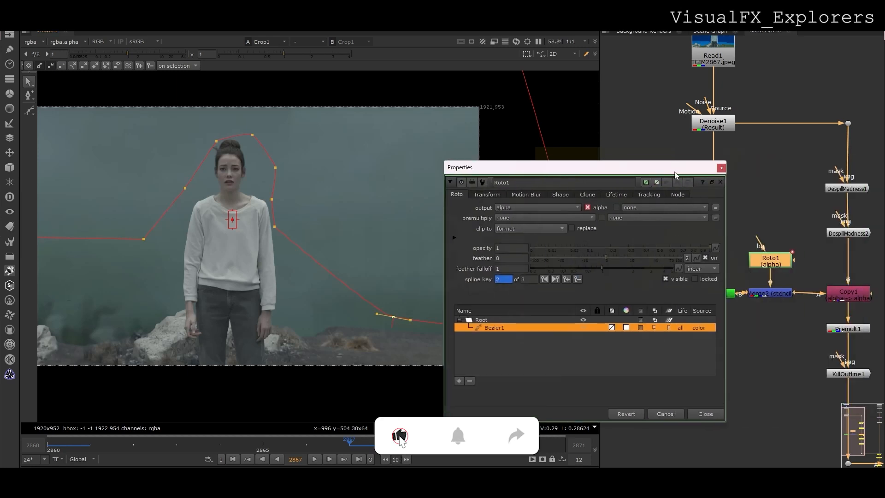
click(721, 167)
Step: Add a Grade node below KillOutline1 on the foreground branch, moving the merge and output nodes down to make room
scroll(660, 254, down, 5)
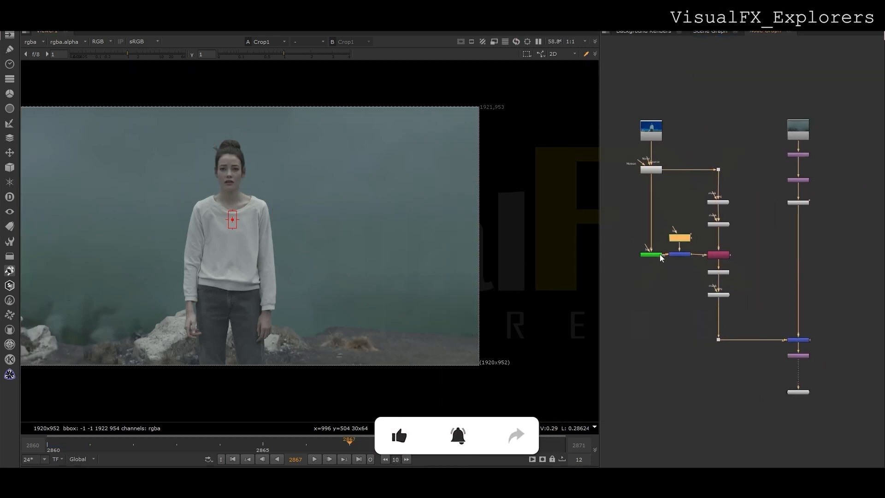
scroll(716, 319, up, 1)
click(688, 317)
key(g)
drag(709, 326, 811, 411)
drag(805, 349, 805, 402)
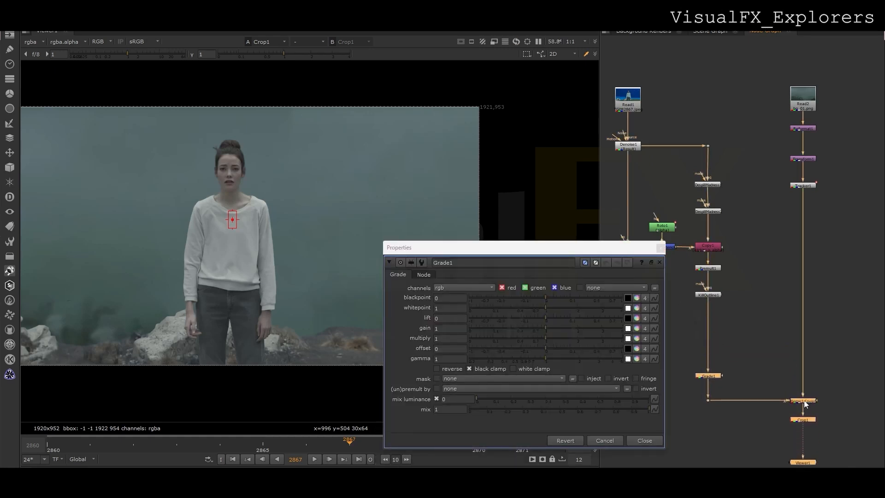
click(713, 374)
drag(713, 374, 719, 354)
Step: Insert an Unpremult node between KillOutline1 and Grade1
key(Tab)
text(UNP)
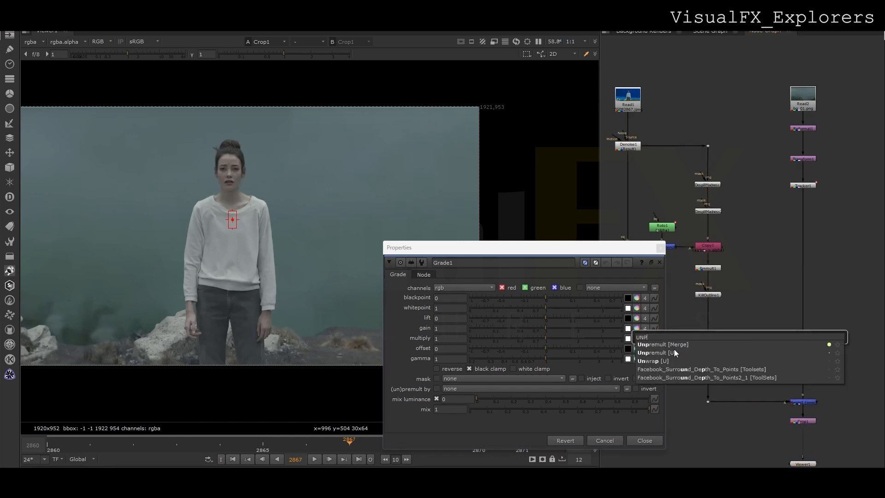
click(674, 352)
middle_drag(709, 328, 800, 320)
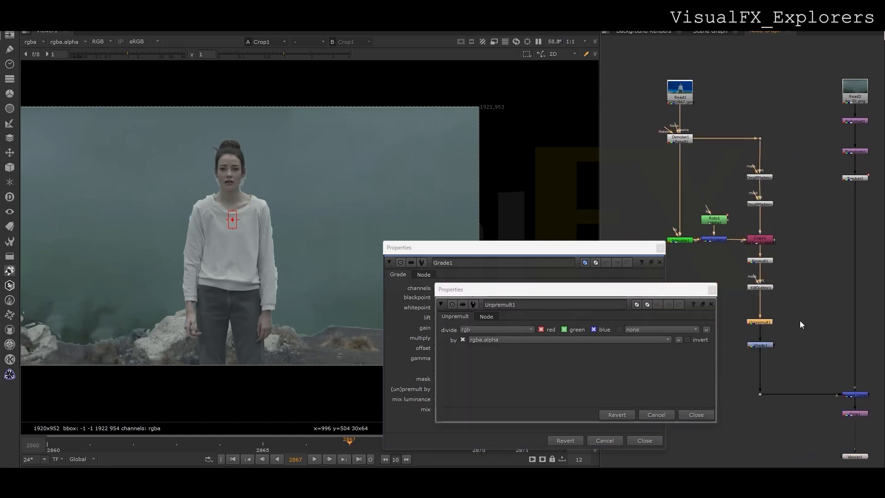
Step: Insert a Premult node directly below Grade1 and close the Unpremult and Premult settings
click(740, 369)
key(Tab)
text(PRE)
click(698, 375)
drag(736, 370, 753, 369)
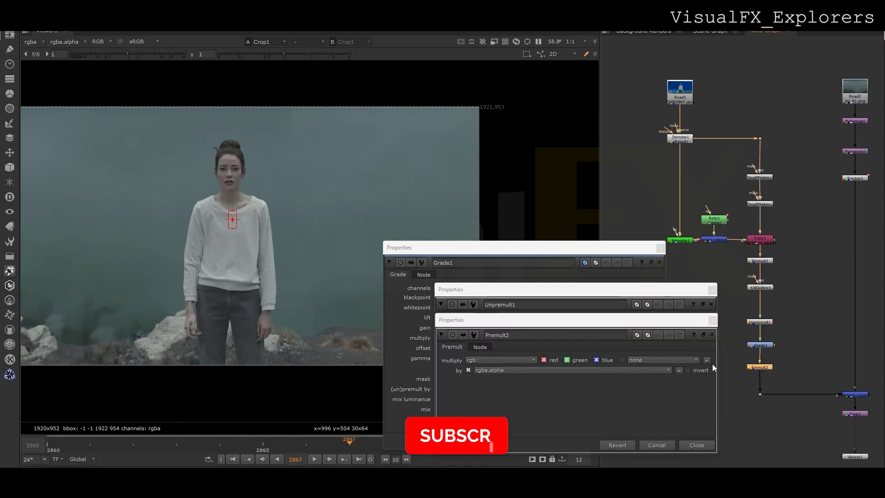
click(713, 290)
click(713, 321)
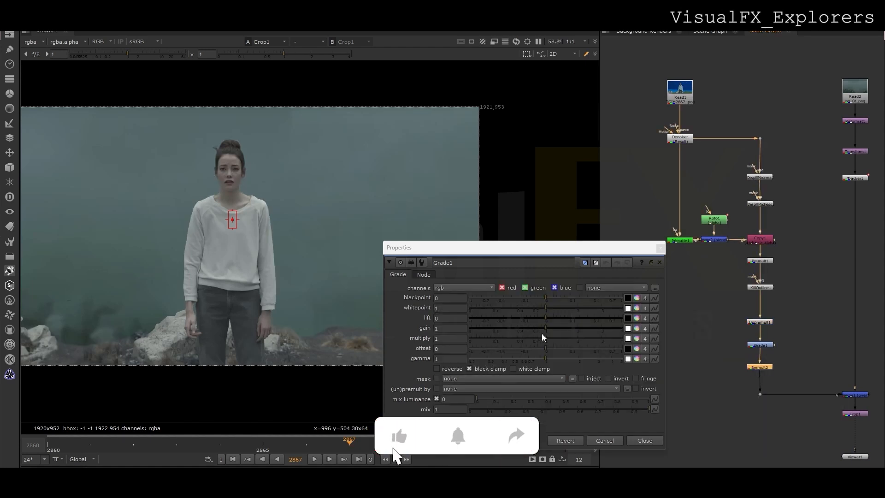
Step: Raise Grade1's lift to 0.012, tint it green with a magenta offset of -0.01, set gain to 0.88, and close its settings
mouse_move(551, 320)
mouse_down()
mouse_move(560, 319)
mouse_move(553, 319)
mouse_up()
scroll(280, 313, down, 2)
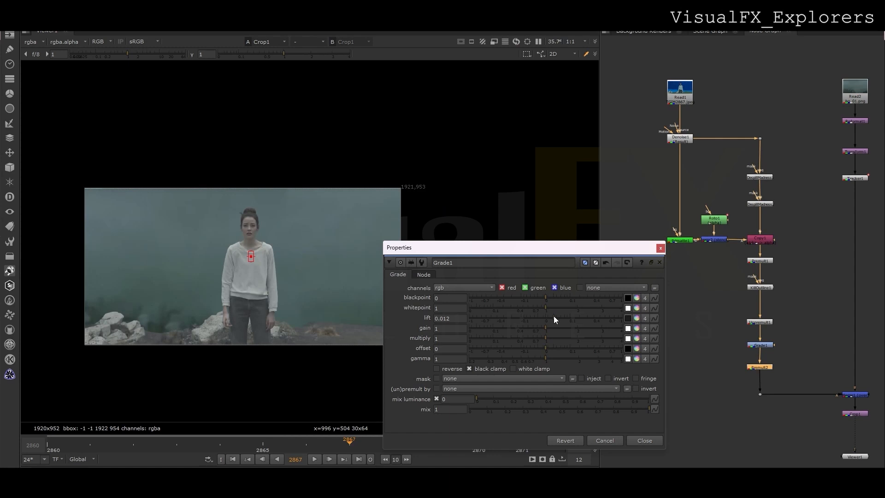
click(627, 318)
drag(637, 220, 639, 228)
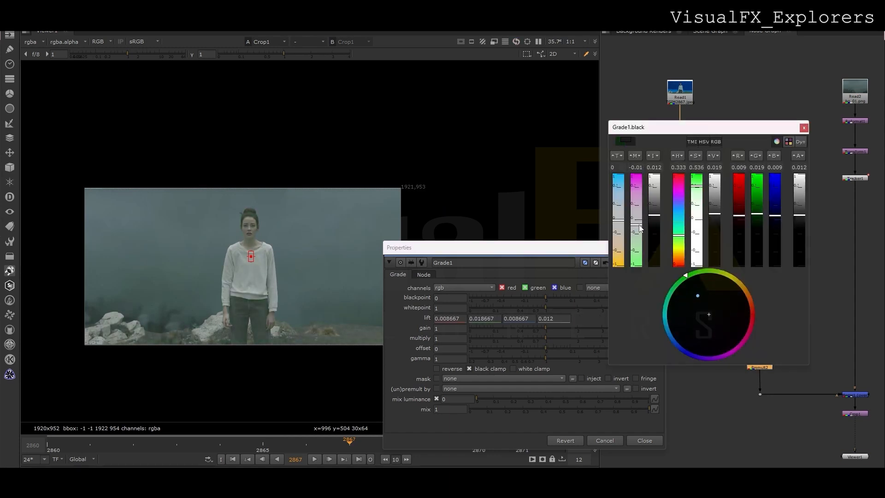
click(805, 129)
mouse_move(546, 328)
mouse_down()
mouse_move(561, 328)
mouse_move(545, 331)
mouse_up()
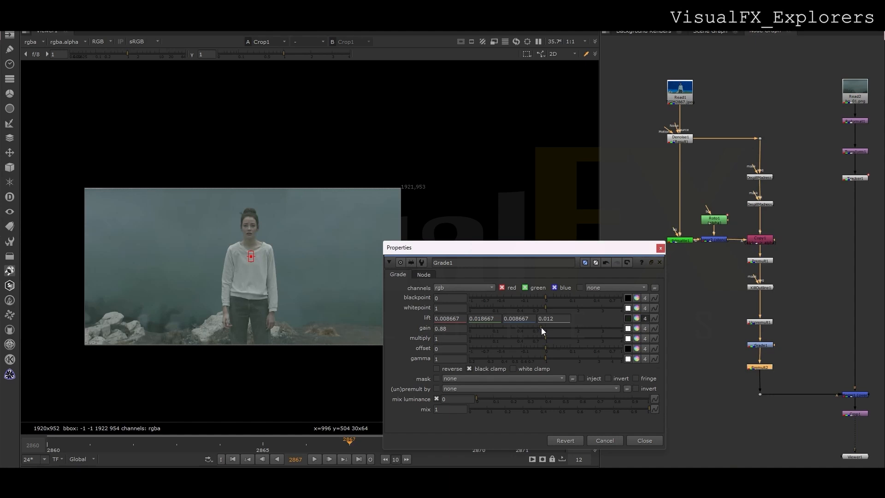
click(660, 248)
Step: Insert a LightWrap node below Premult2 and connect its free input to a new dot on the background branch
click(663, 279)
key(Tab)
text(LI)
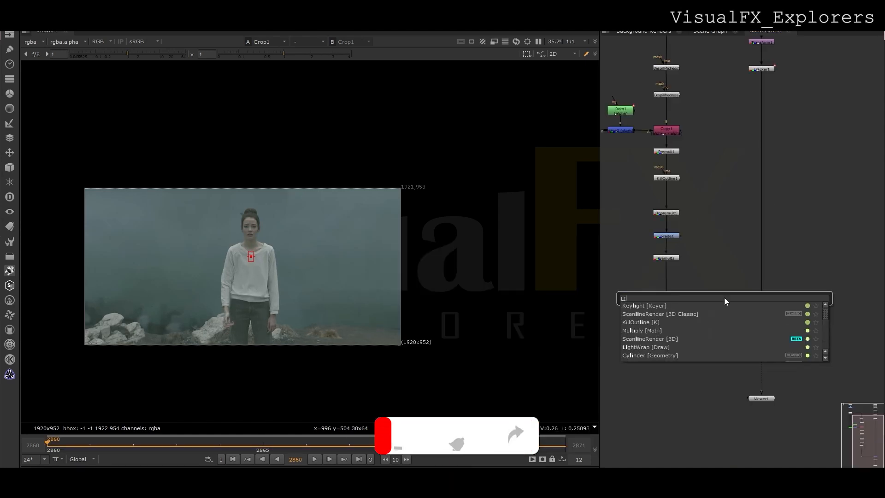
text(GHT)
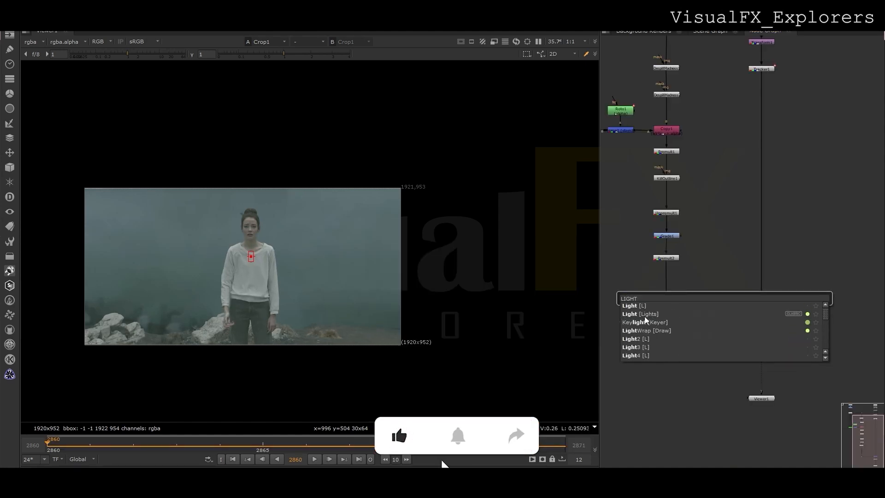
click(645, 330)
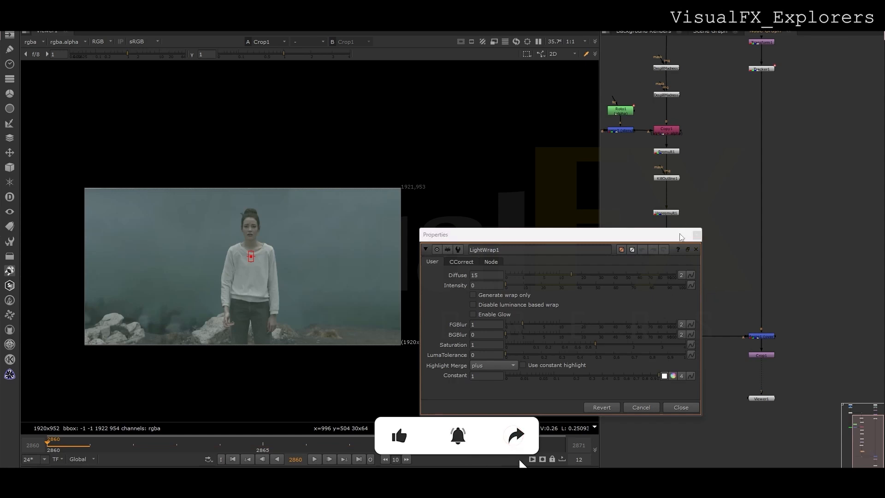
drag(681, 237, 628, 265)
ctrl+drag(761, 203, 760, 298)
drag(663, 292, 749, 302)
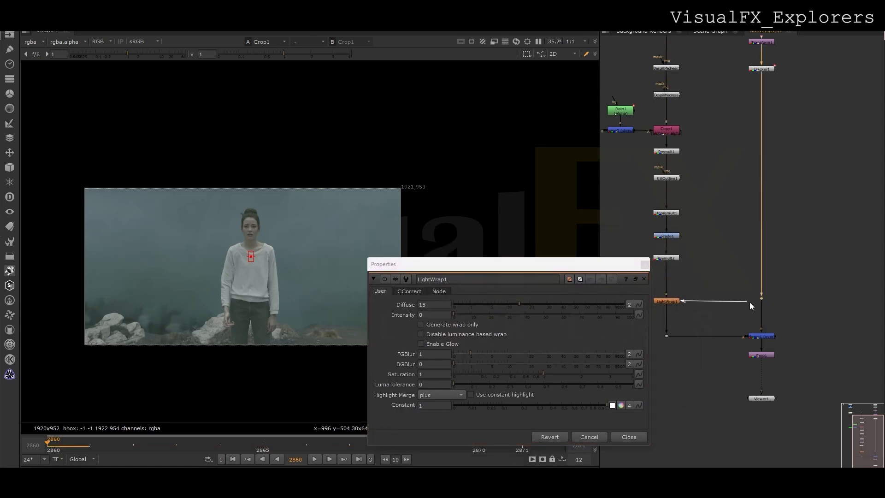
Step: Set LightWrap1's intensity to 71 and diffuse to 67.5, close its settings, and toggle the node off and on to compare
drag(483, 315, 581, 314)
click(593, 304)
click(662, 301)
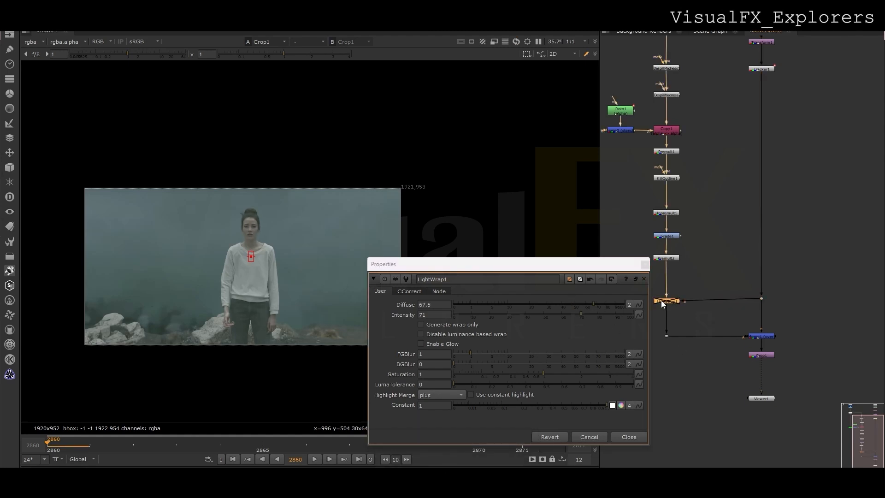
key(d)
click(644, 265)
click(665, 300)
key(d)
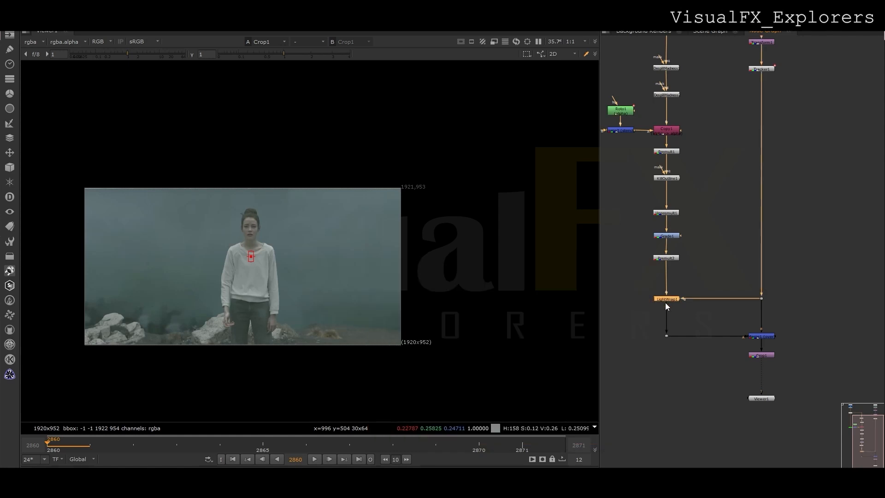
Step: Add a Glow_F node, insert it between Crop1 and the Viewer, and view its output
click(9, 271)
mouse_move(58, 283)
click(158, 282)
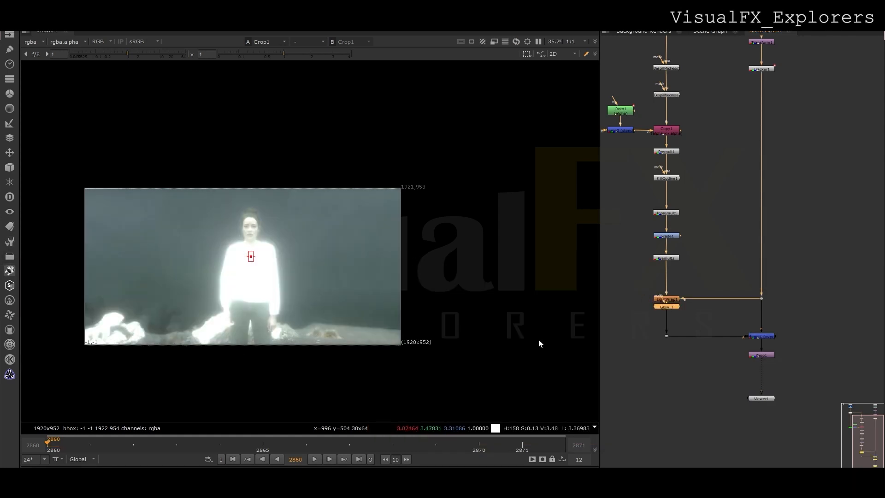
drag(664, 312, 641, 324)
drag(755, 368, 759, 358)
key(1)
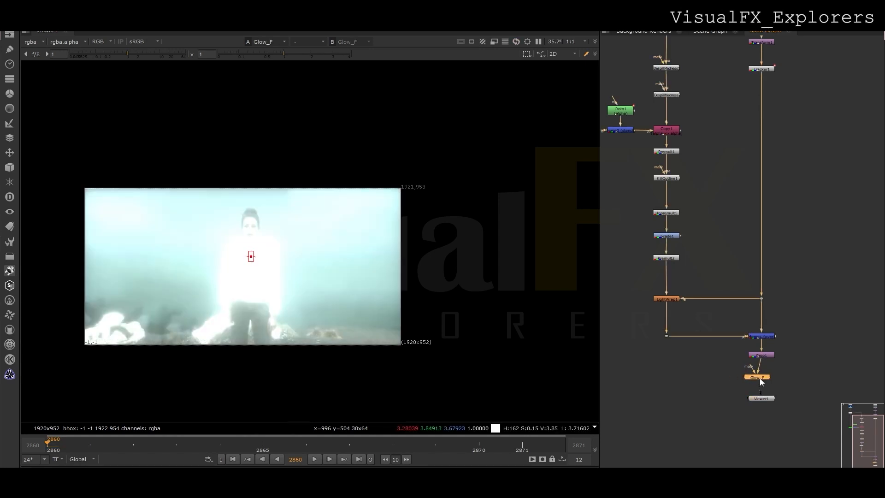
Step: Set Glow_F's tolerance to 0.9 and size to 34, and close its settings
double_click(759, 378)
drag(655, 279, 667, 276)
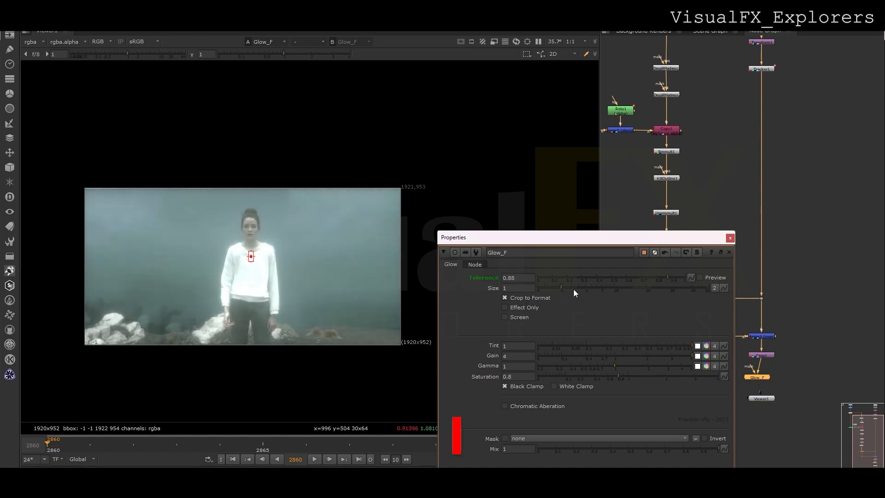
drag(574, 288, 670, 277)
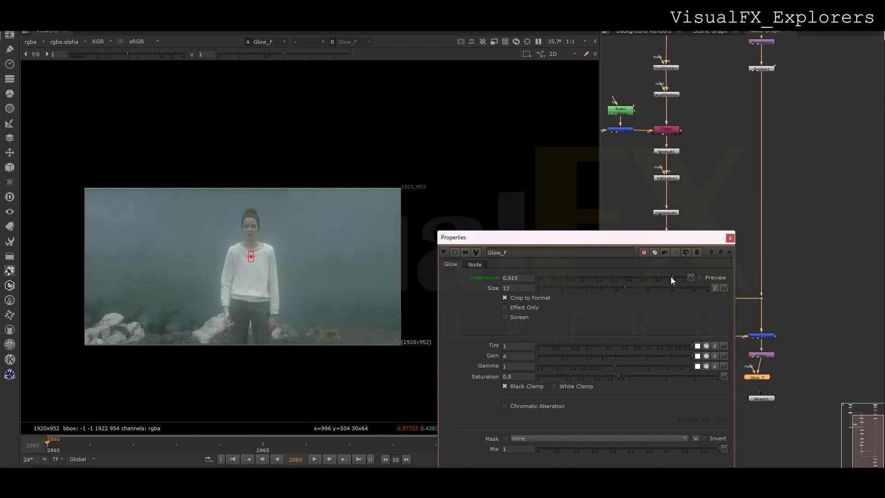
click(671, 277)
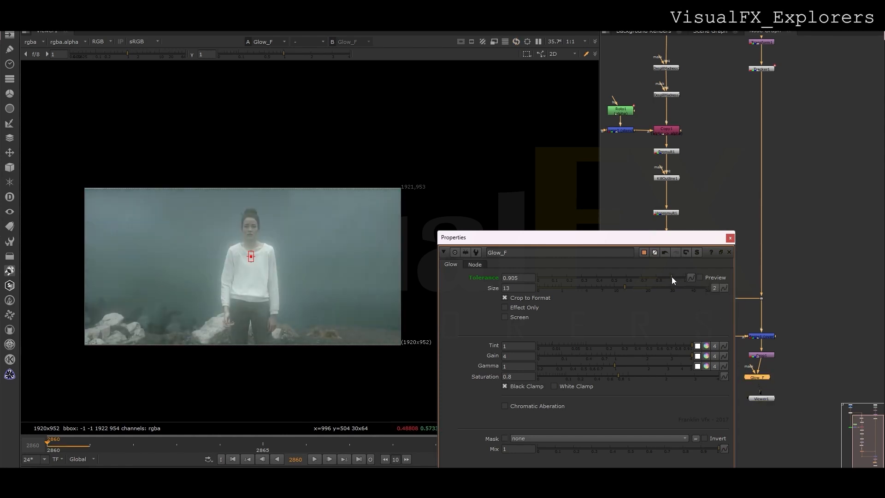
click(673, 276)
click(655, 286)
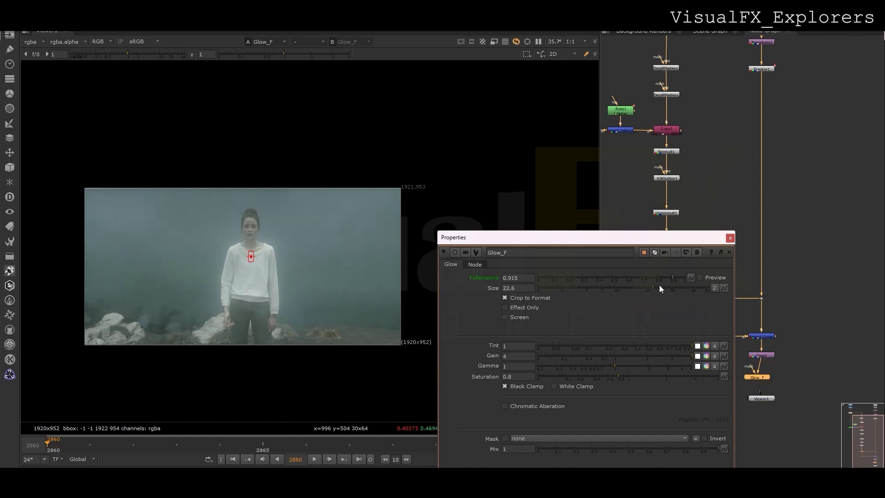
click(730, 237)
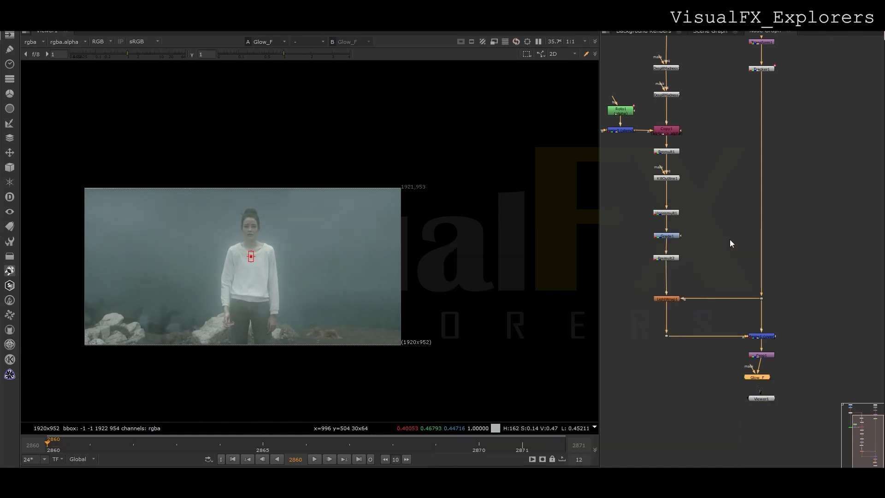
double_click(752, 377)
mouse_move(665, 288)
mouse_down()
mouse_move(679, 287)
mouse_move(672, 275)
mouse_up()
click(677, 276)
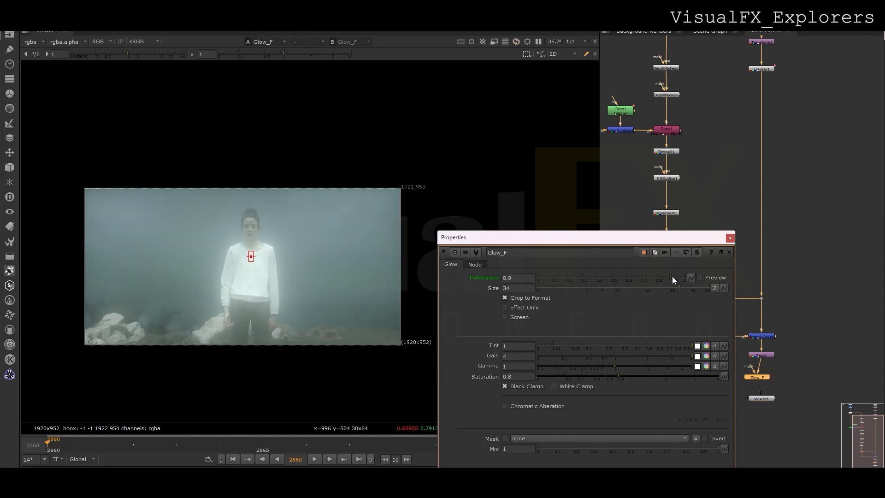
click(730, 237)
Step: Create a Roto2 node beside Glow_F and connect it to Glow_F's mask input
key(o)
drag(738, 235, 527, 369)
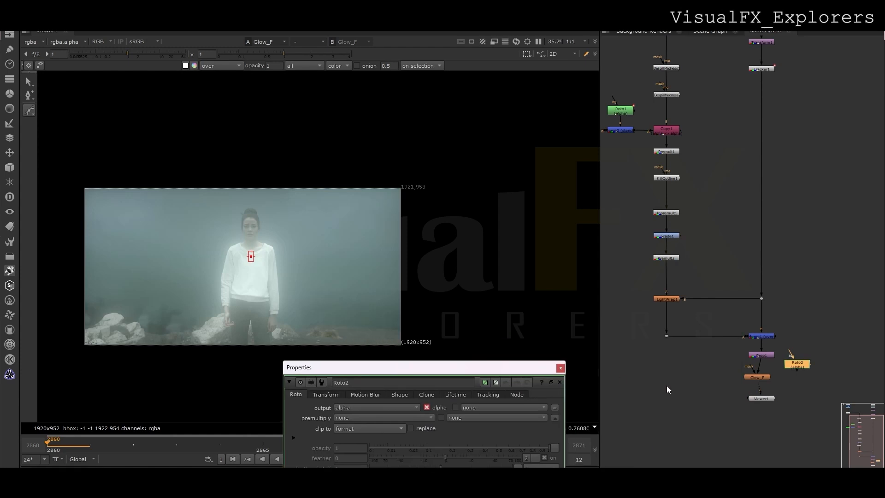
drag(750, 368, 793, 364)
drag(791, 365, 808, 369)
Step: Draw a closed Roto2 shape over the rocky ground to the right of the woman and feather its edges outward
middle_drag(433, 309, 408, 289)
click(409, 289)
drag(355, 289, 340, 291)
drag(279, 296, 292, 313)
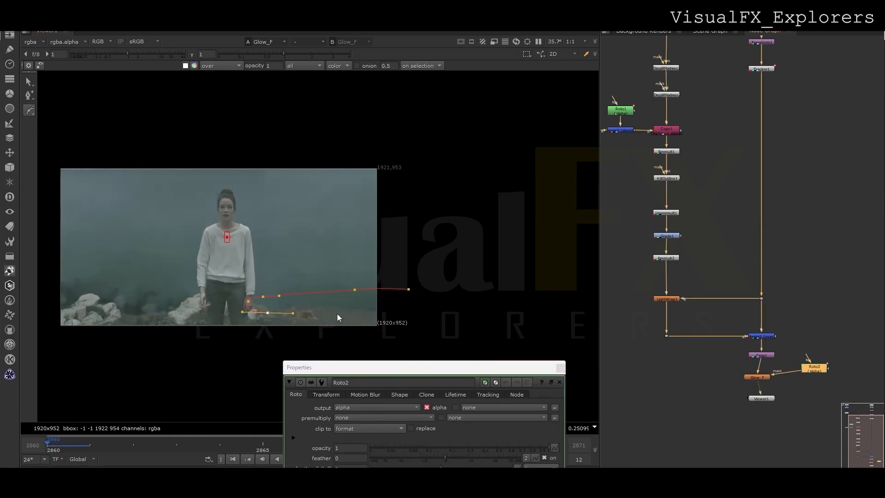
click(408, 290)
drag(347, 329, 341, 333)
click(758, 378)
key(d)
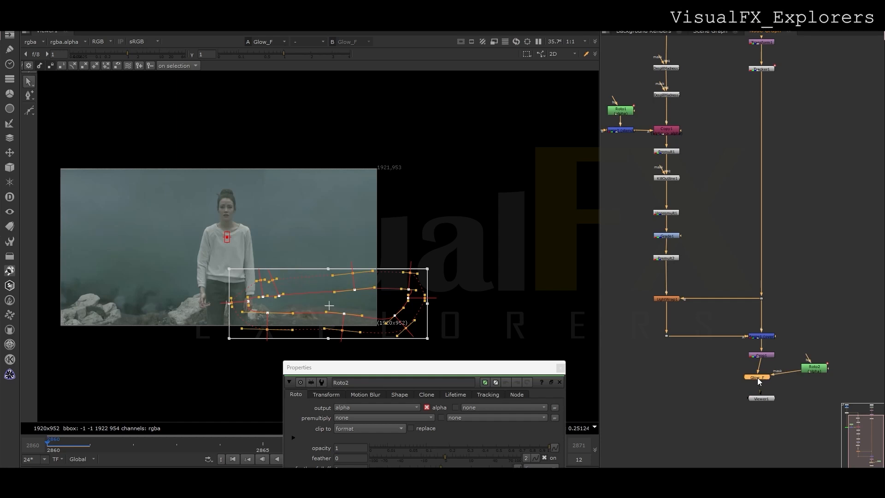
Step: Draw a second Roto2 shape around the rocks to the left of the woman and feather its edges outward
click(30, 110)
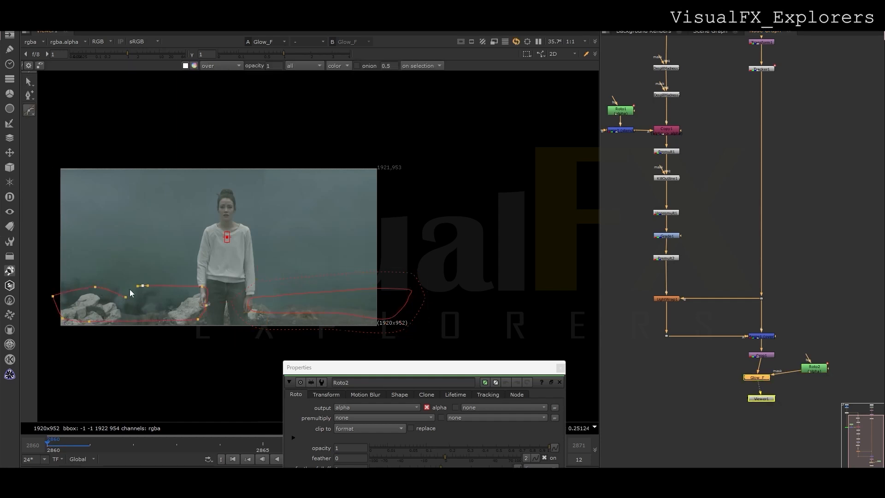
key(q)
click(128, 296)
drag(218, 308, 219, 309)
key(e)
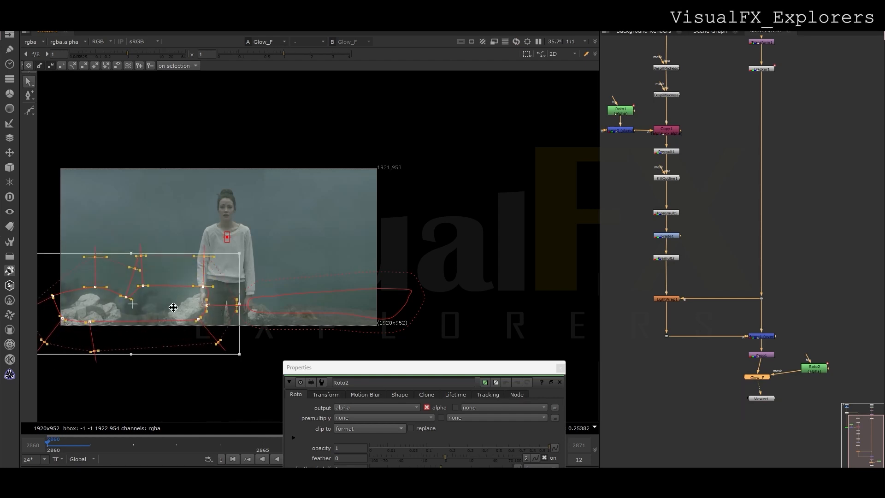
Step: Set Glow_F's tolerance to 0.895, close both open settings windows, and align Glow_F under Crop1
double_click(766, 379)
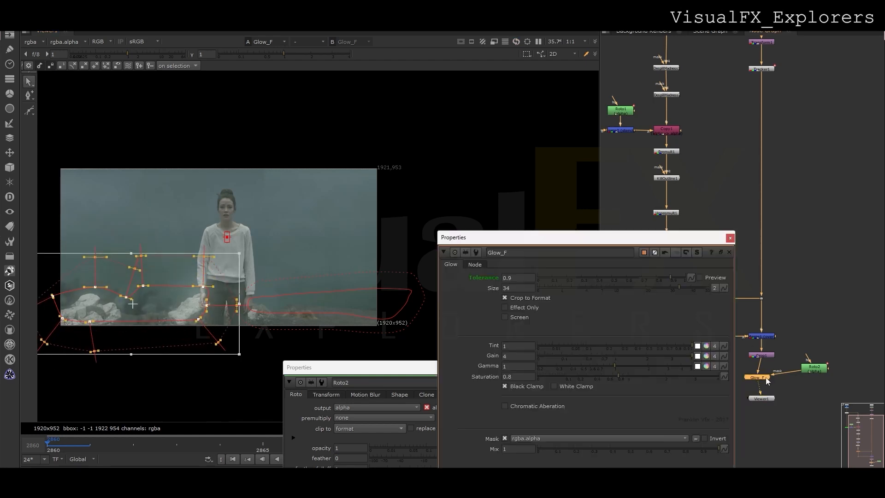
click(670, 277)
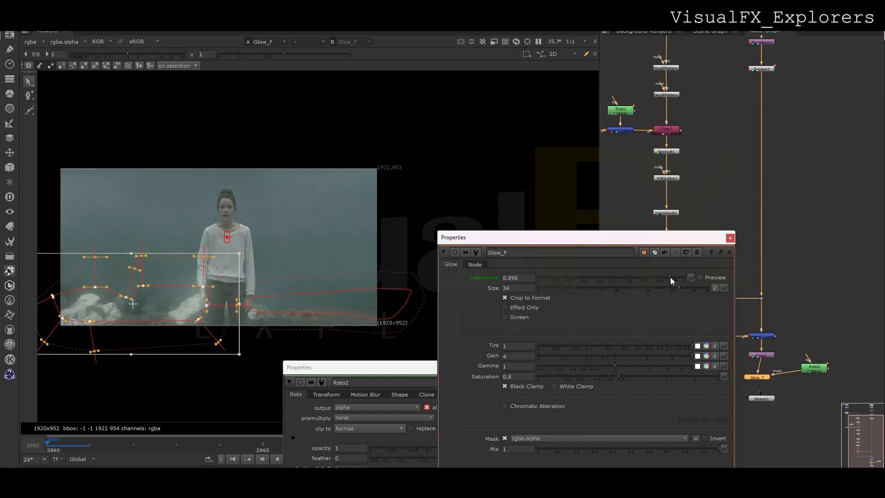
click(730, 238)
click(562, 368)
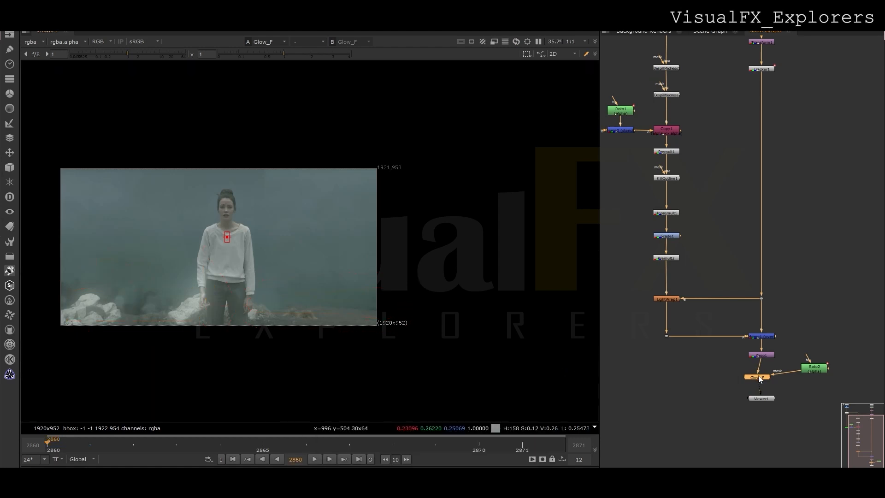
drag(758, 375, 762, 375)
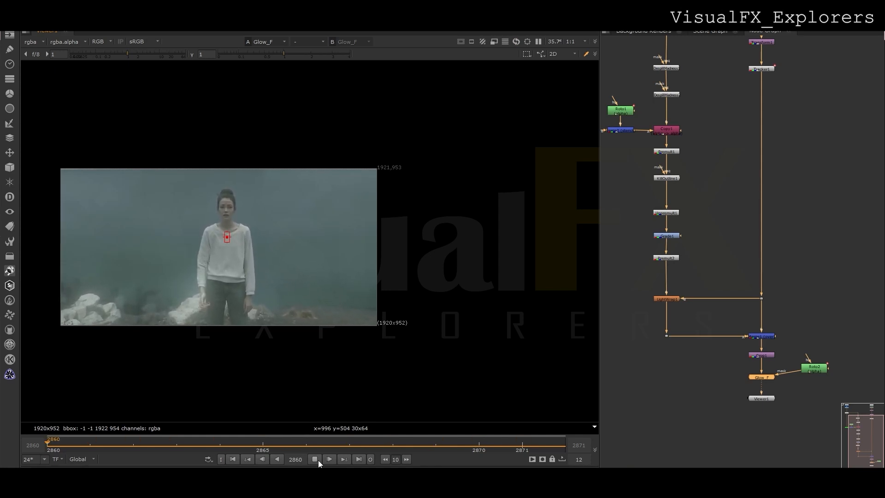
Step: At frame 2869, pull the left side of Roto1's shape closer to the woman and close its settings
ctrl+right_click(421, 305)
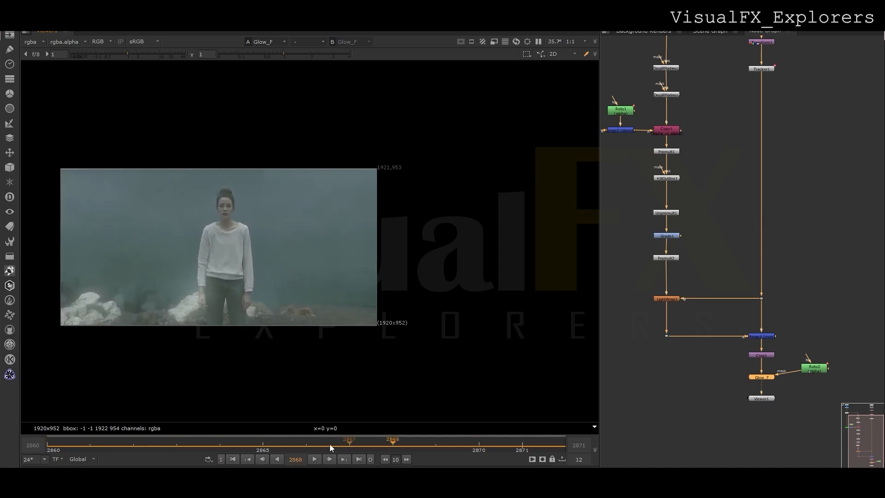
click(488, 445)
click(452, 447)
double_click(632, 113)
scroll(221, 195, up, 5)
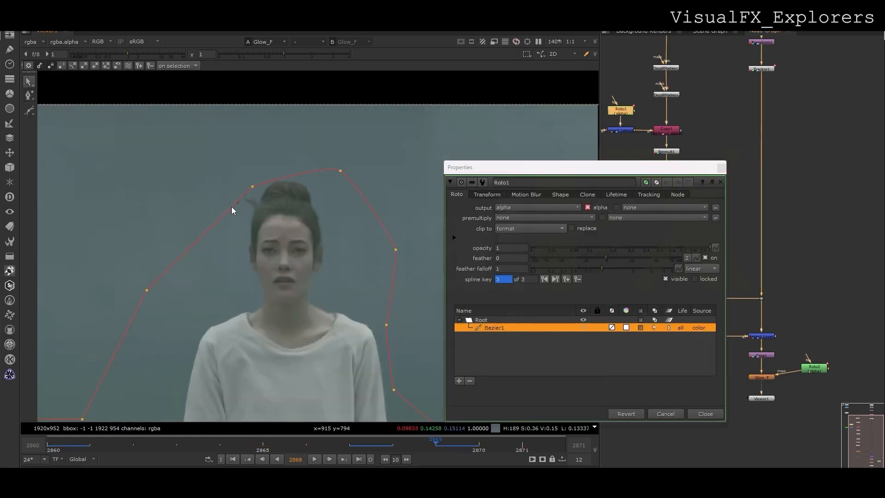
click(252, 187)
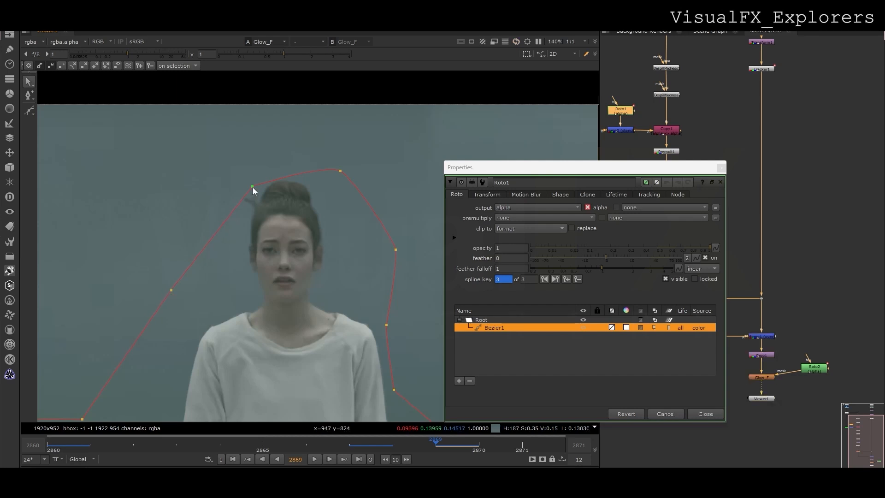
click(721, 168)
Step: Toggle KillOutline1 off and on at frame 2869 and examine the edges of the woman's hair, face and sweater
scroll(701, 272, up, 3)
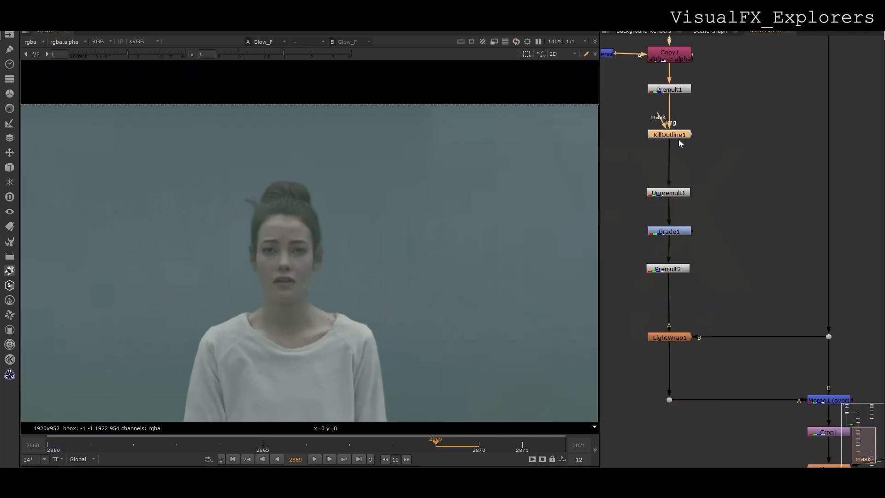
key(d)
scroll(258, 299, up, 4)
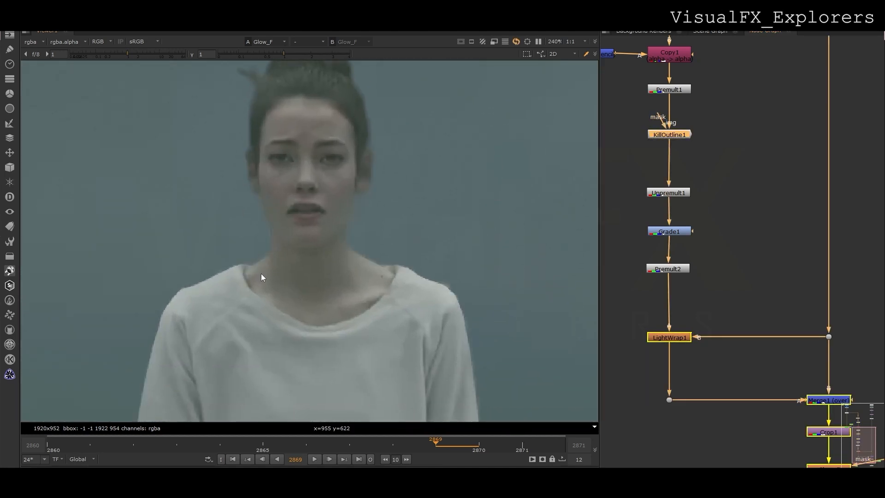
scroll(262, 276, down, 4)
key(d)
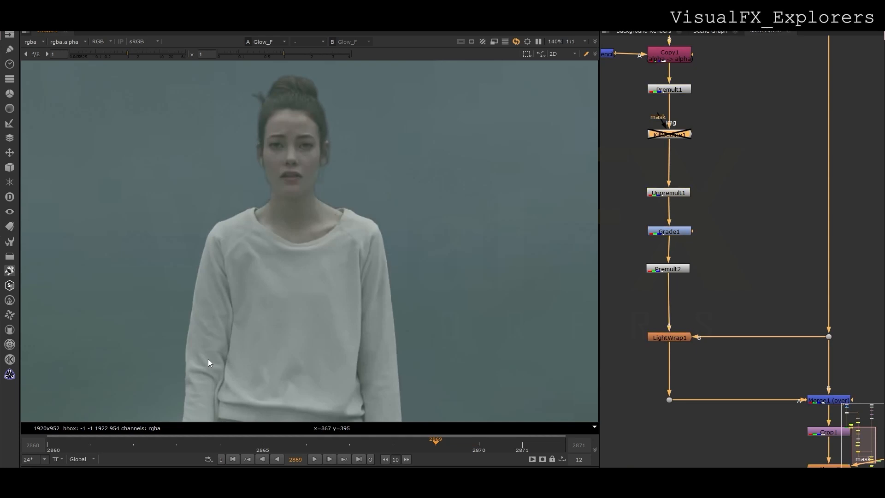
key(d)
key(d)
key(d)
key(d)
key(d)
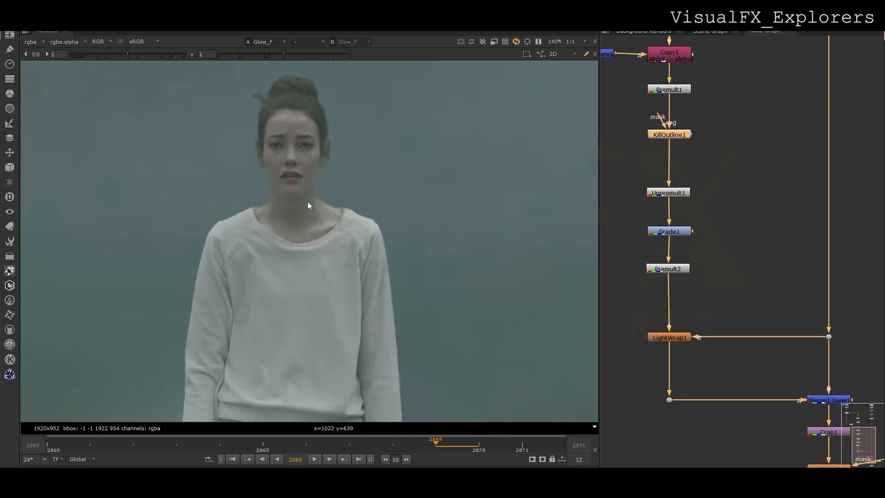
scroll(308, 203, up, 4)
scroll(308, 208, up, 3)
key(d)
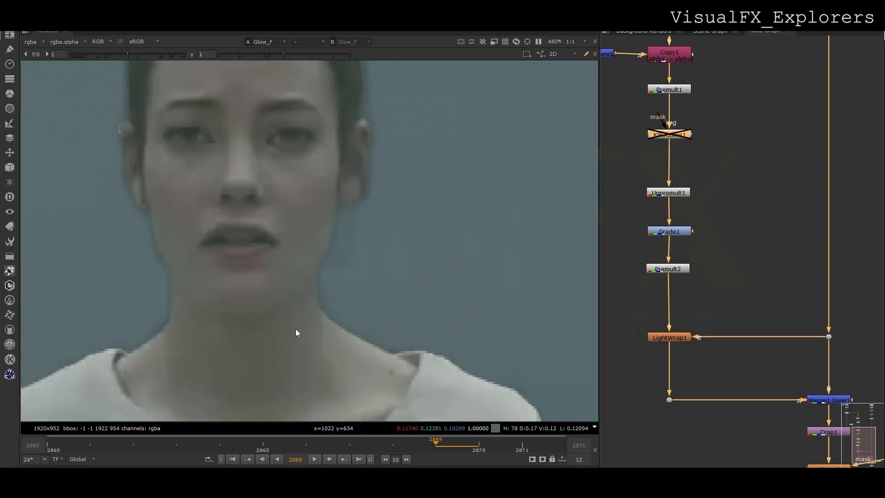
scroll(296, 333, down, 3)
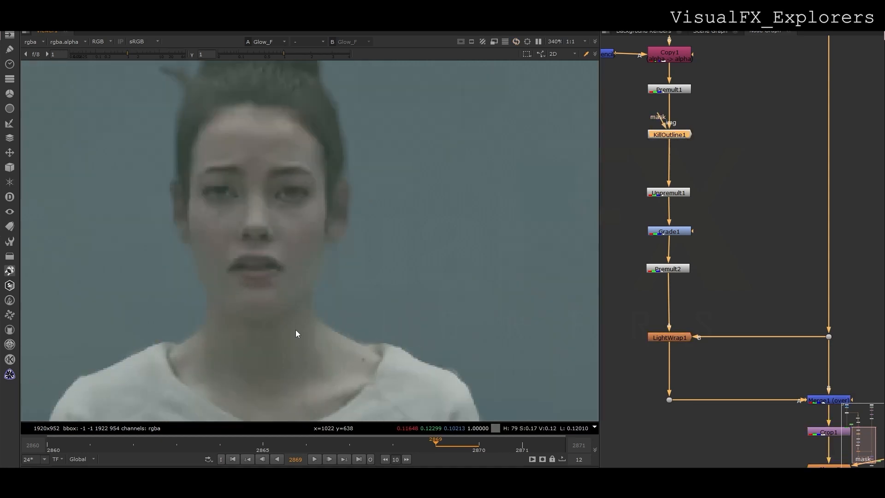
scroll(295, 330, down, 3)
key(d)
key(d)
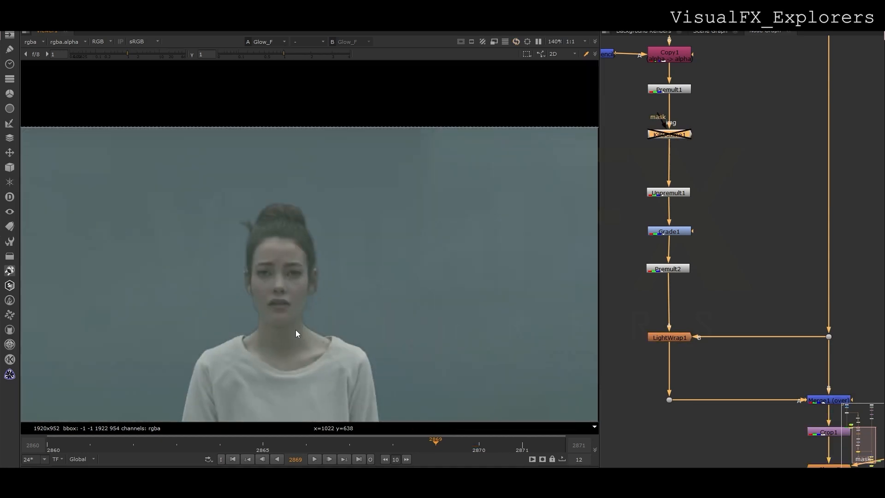
key(d)
key(d)
key(d)
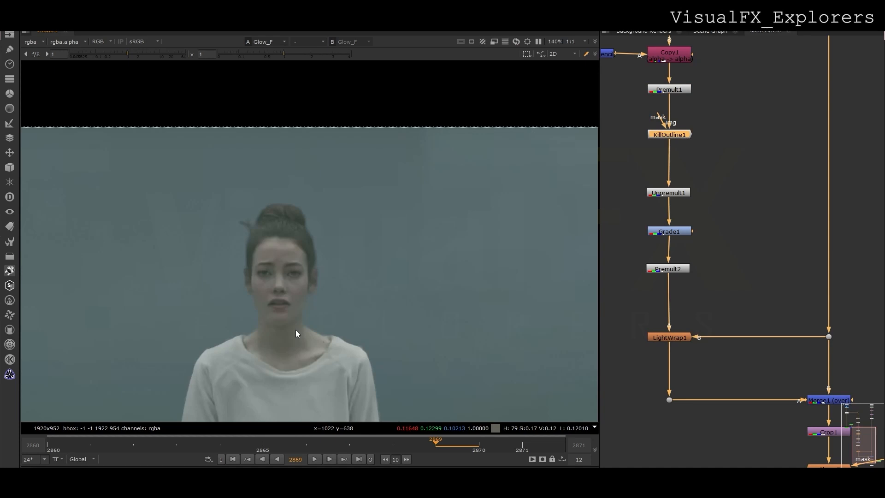
Step: Fit the whole frame in the viewer and play back the finished composite
key(f)
click(314, 459)
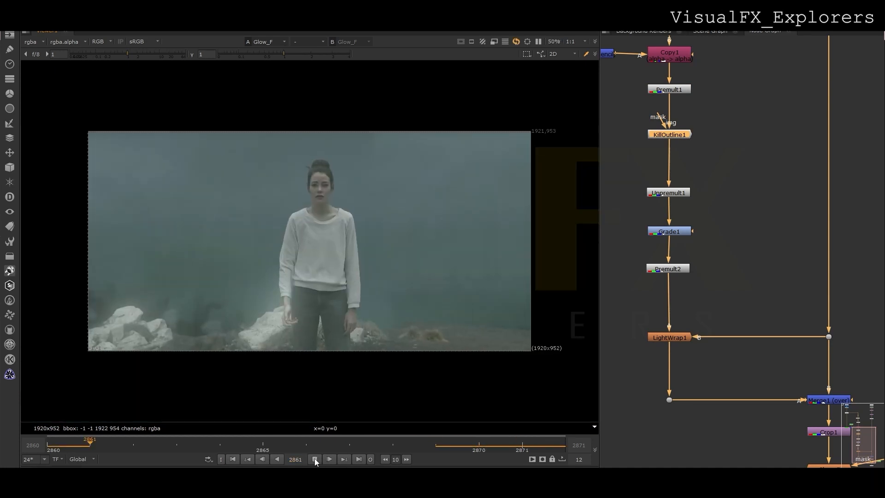